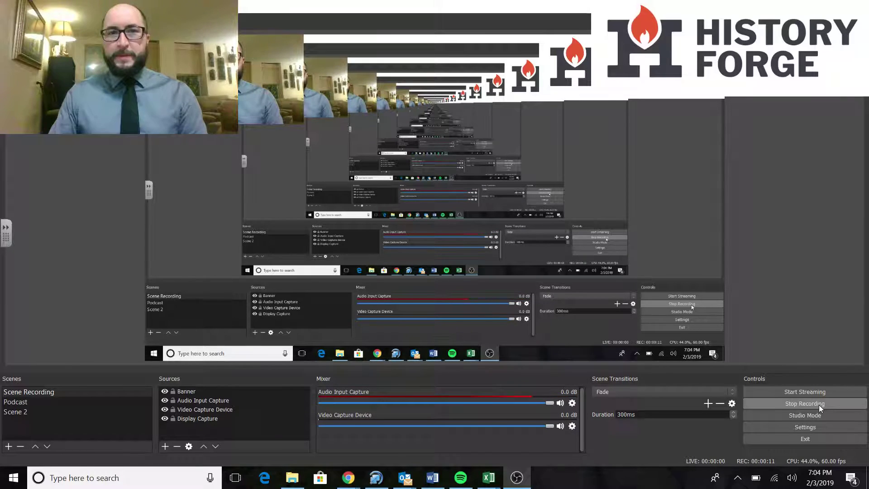
{"action": "left_click", "coordinate": [819, 404]}
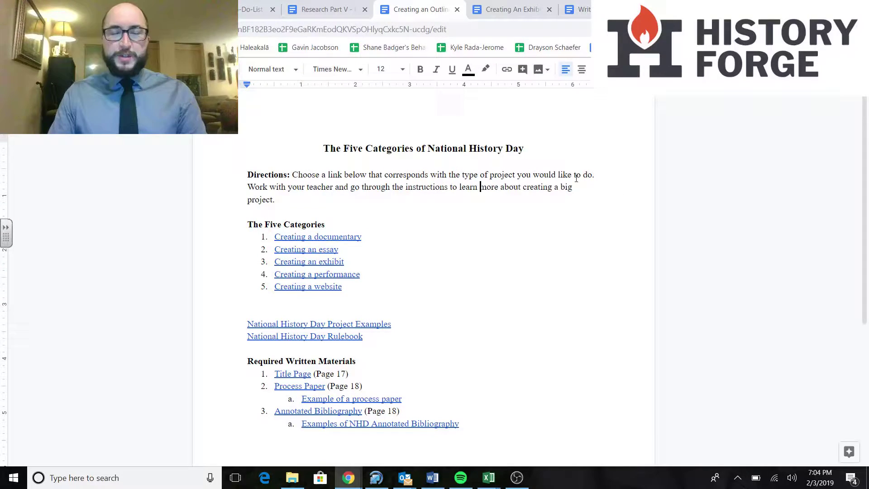
Open the Creating An Exhibit document and review its steps from the introduction through credits, captions, and citations.
{"action": "left_click", "coordinate": [538, 9]}
{"action": "scroll", "coordinate": [359, 242], "scroll_direction": "up", "scroll_amount": 10}
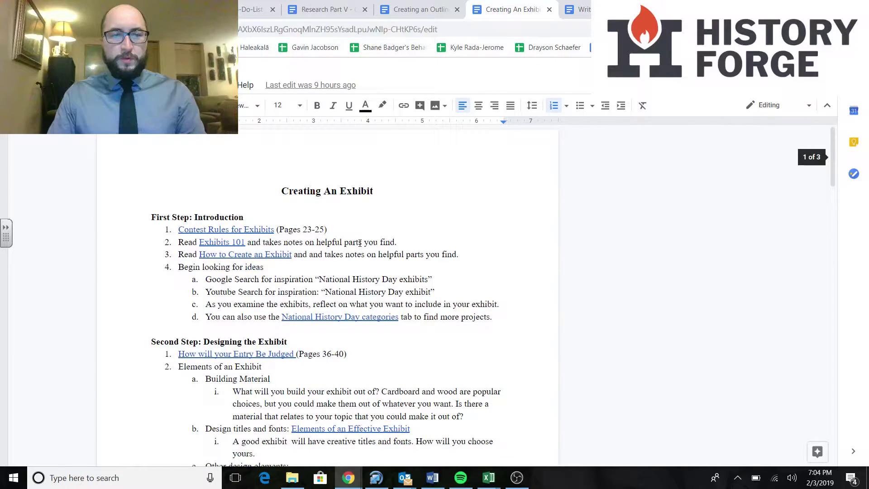
{"action": "scroll", "coordinate": [226, 172], "scroll_direction": "down", "scroll_amount": 1}
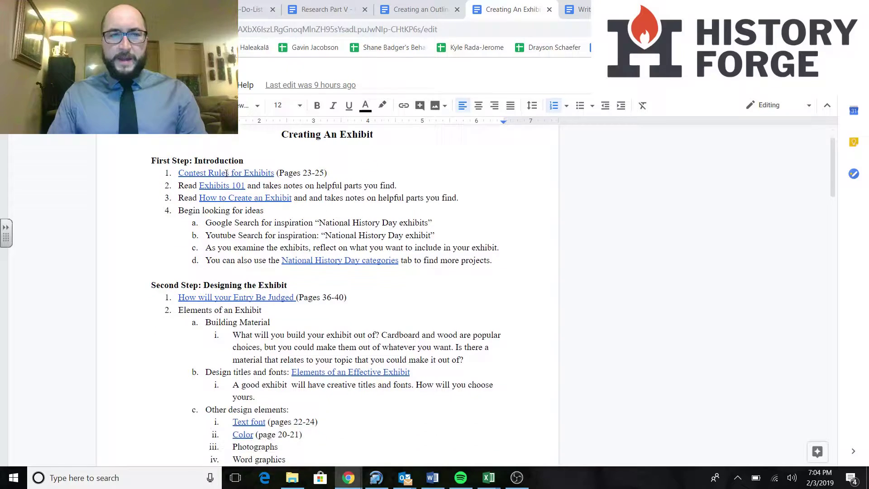
{"action": "scroll", "coordinate": [210, 292], "scroll_direction": "down", "scroll_amount": 15}
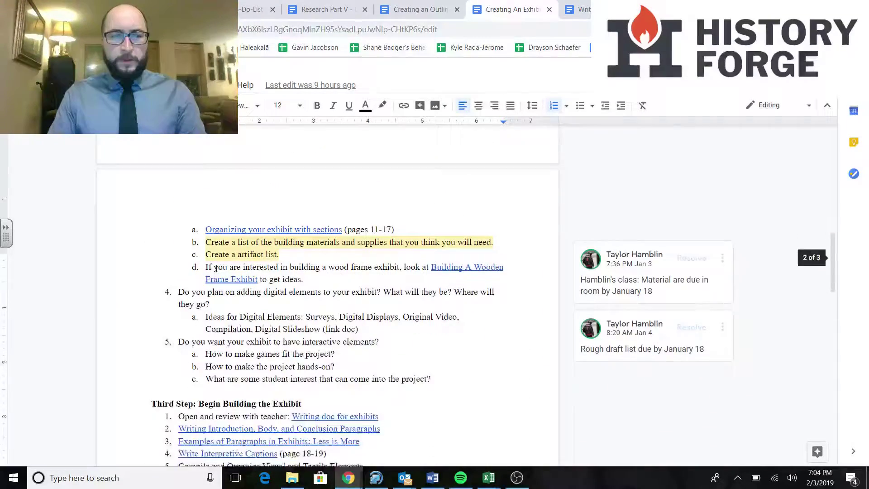
{"action": "scroll", "coordinate": [216, 269], "scroll_direction": "down", "scroll_amount": 2}
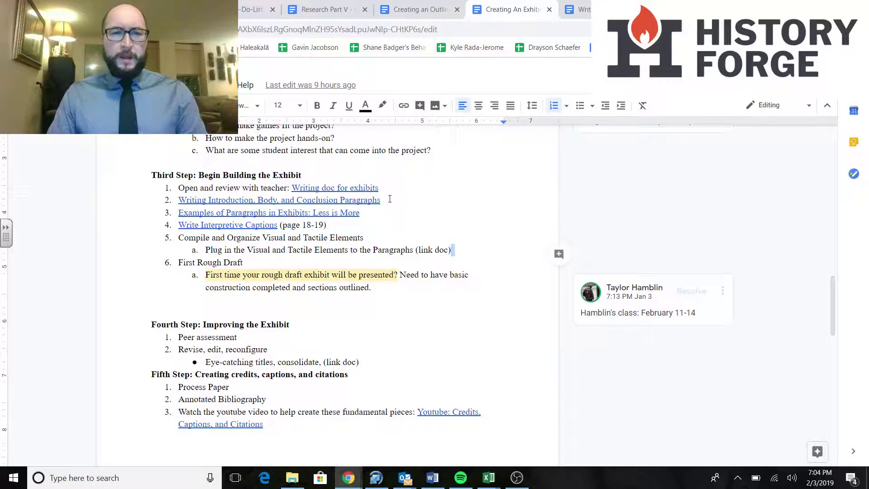
Open the Writing Doc for Exhibits and select the "500 words" limit in its directions.
{"action": "left_click", "coordinate": [577, 9]}
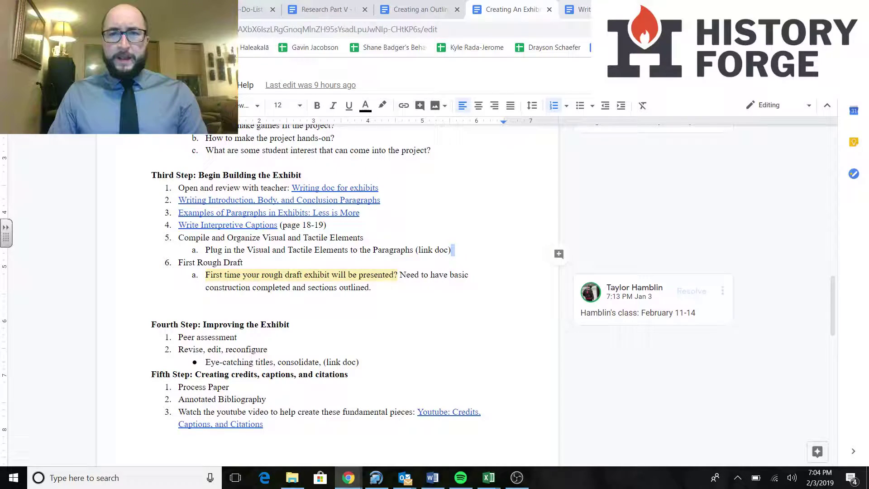
{"action": "scroll", "coordinate": [345, 299], "scroll_direction": "down", "scroll_amount": 1}
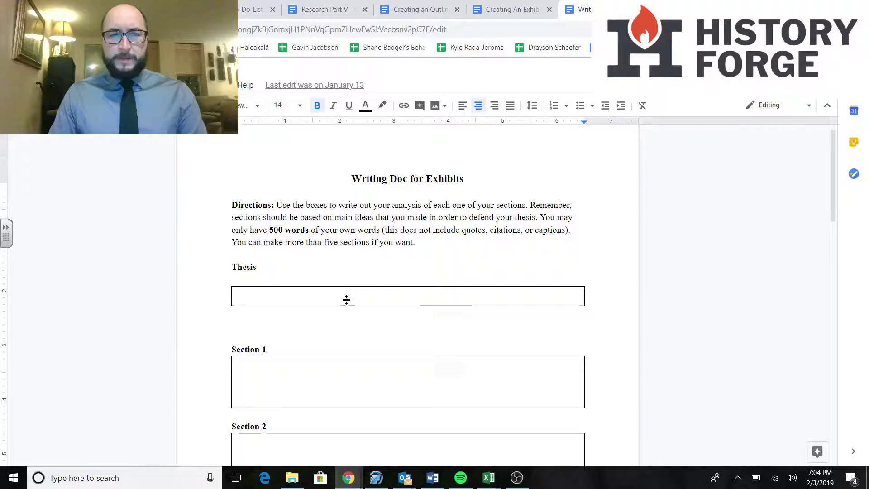
{"action": "scroll", "coordinate": [381, 273], "scroll_direction": "up", "scroll_amount": 1}
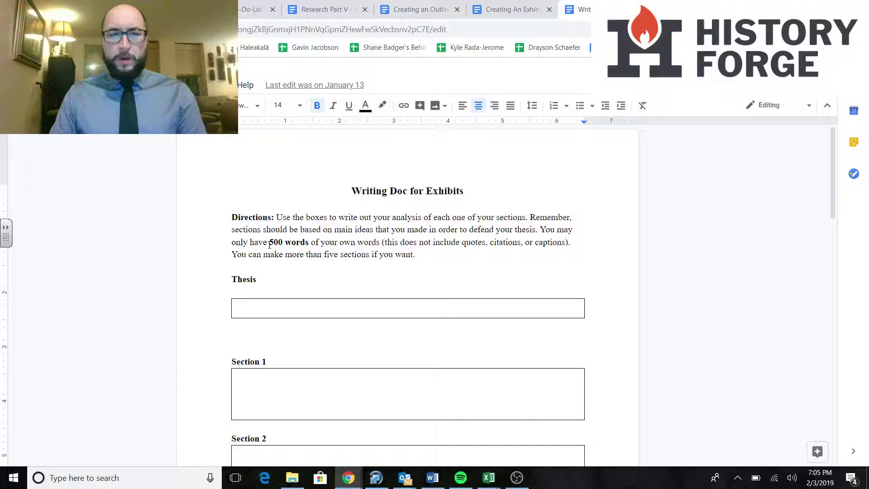
{"action": "left_click_drag", "start_coordinate": [270, 243], "coordinate": [308, 242]}
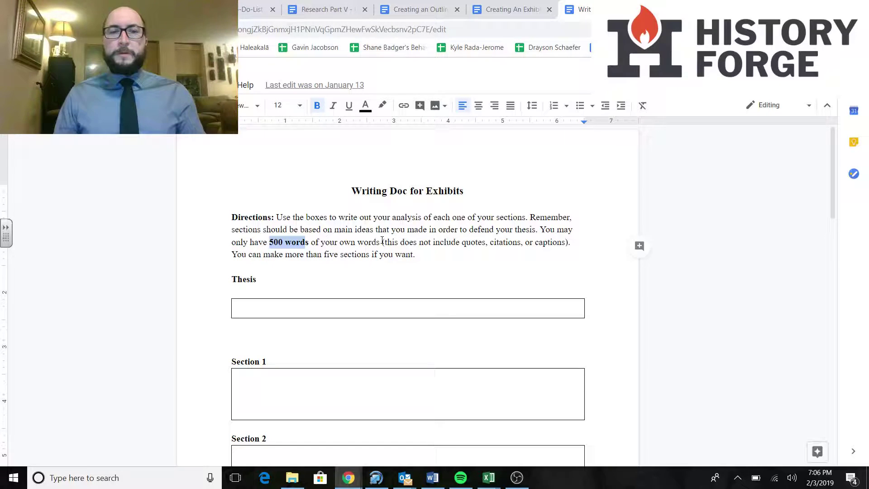
Examine the Thesis box and the writing boxes for Sections 1 to 5 in the Writing Doc for Exhibits.
{"action": "scroll", "coordinate": [308, 265], "scroll_direction": "down", "scroll_amount": 1}
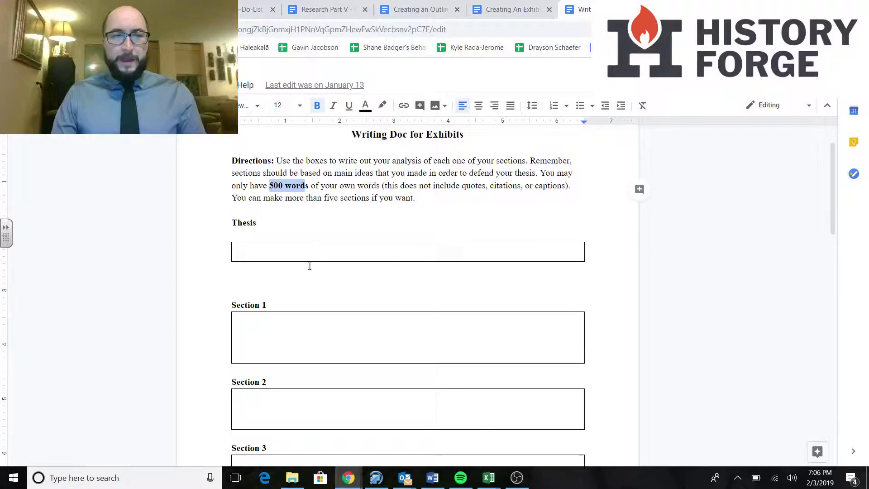
{"action": "left_click", "coordinate": [361, 254]}
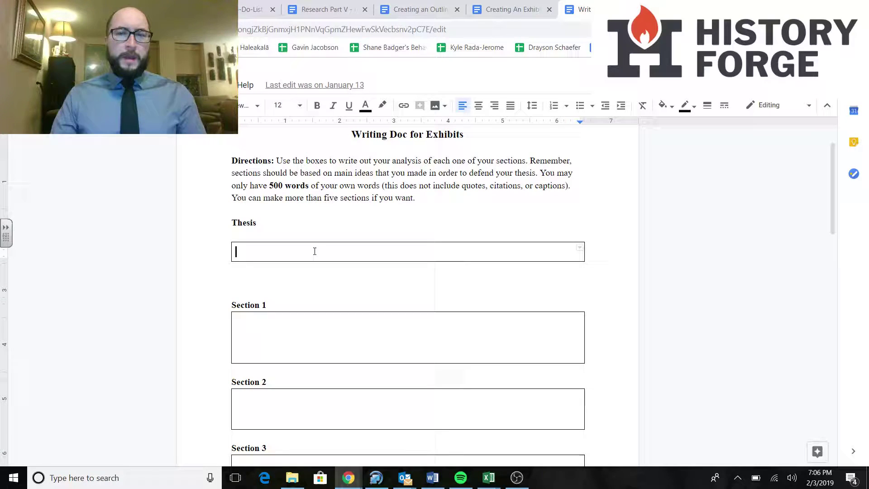
{"action": "scroll", "coordinate": [332, 217], "scroll_direction": "down", "scroll_amount": 3}
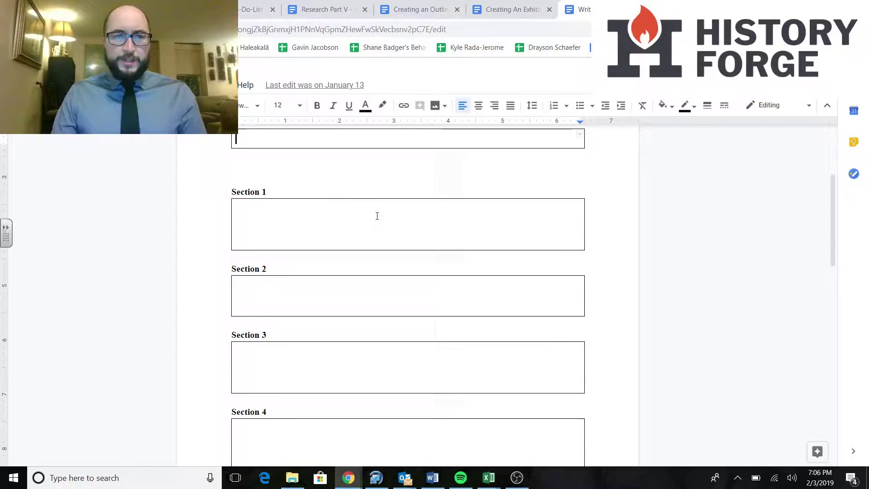
{"action": "scroll", "coordinate": [335, 226], "scroll_direction": "down", "scroll_amount": 5}
{"action": "scroll", "coordinate": [394, 325], "scroll_direction": "up", "scroll_amount": 4}
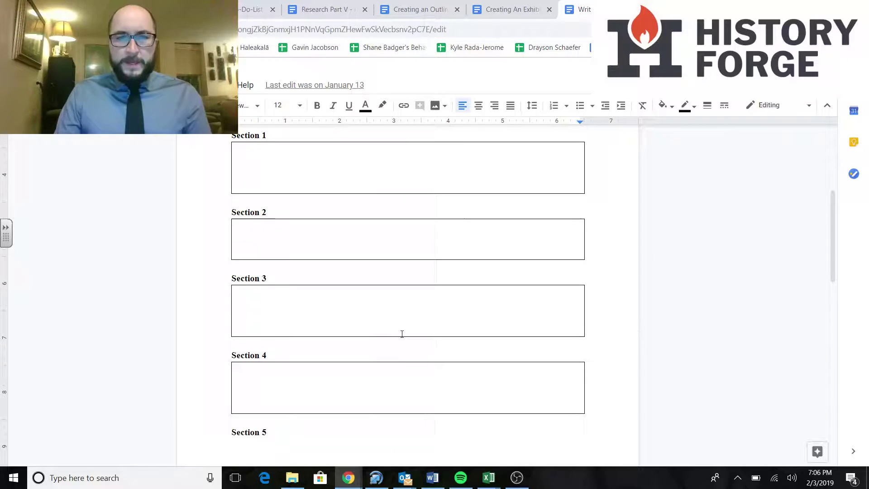
{"action": "scroll", "coordinate": [402, 334], "scroll_direction": "up", "scroll_amount": 1}
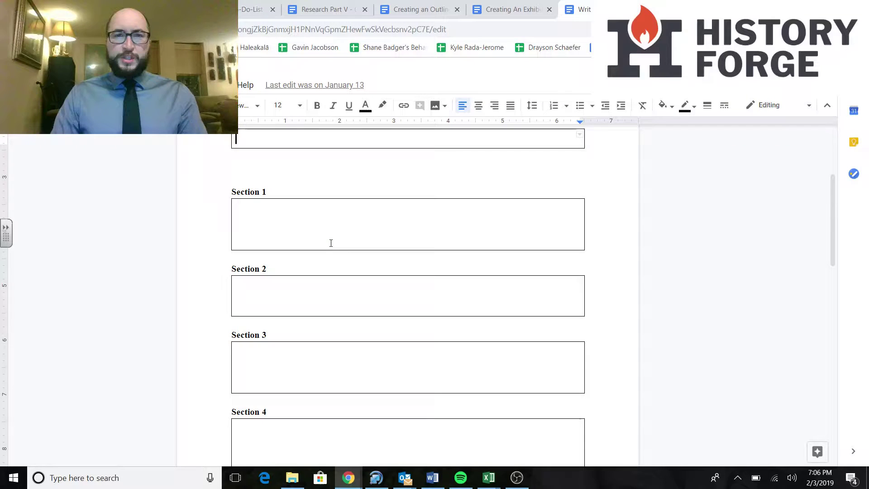
{"action": "scroll", "coordinate": [331, 243], "scroll_direction": "down", "scroll_amount": 6}
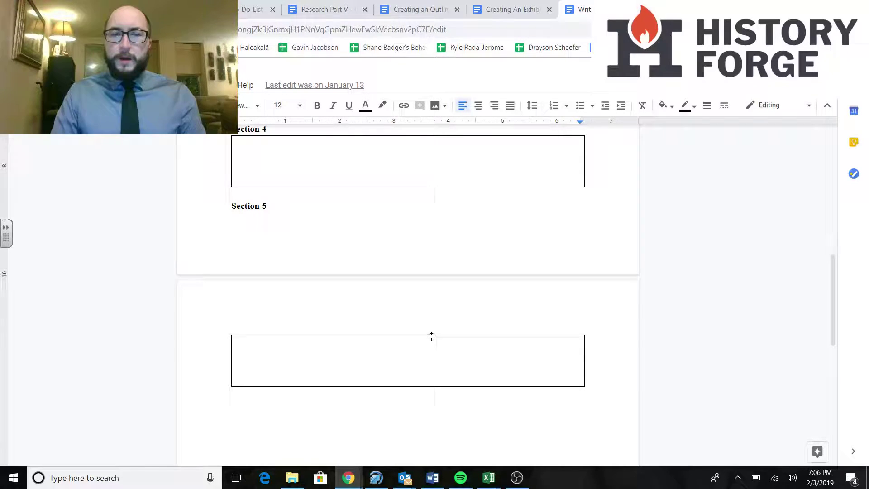
{"action": "scroll", "coordinate": [432, 336], "scroll_direction": "up", "scroll_amount": 6}
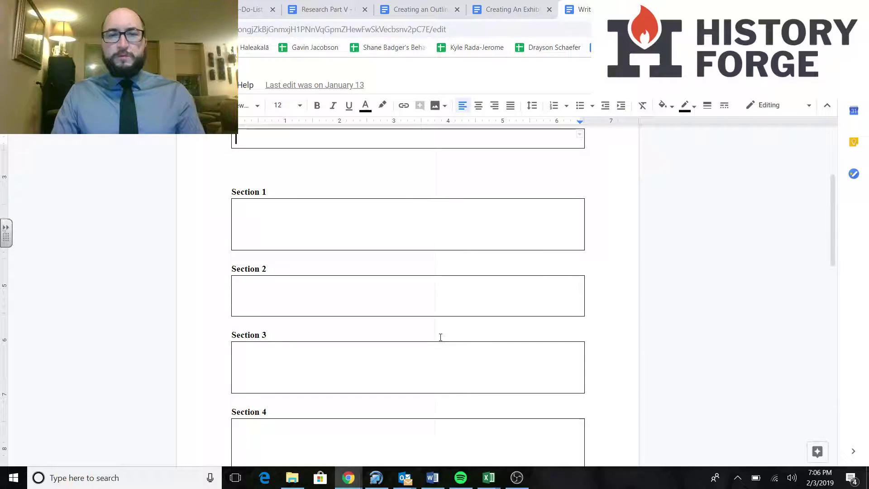
{"action": "scroll", "coordinate": [440, 337], "scroll_direction": "up", "scroll_amount": 2}
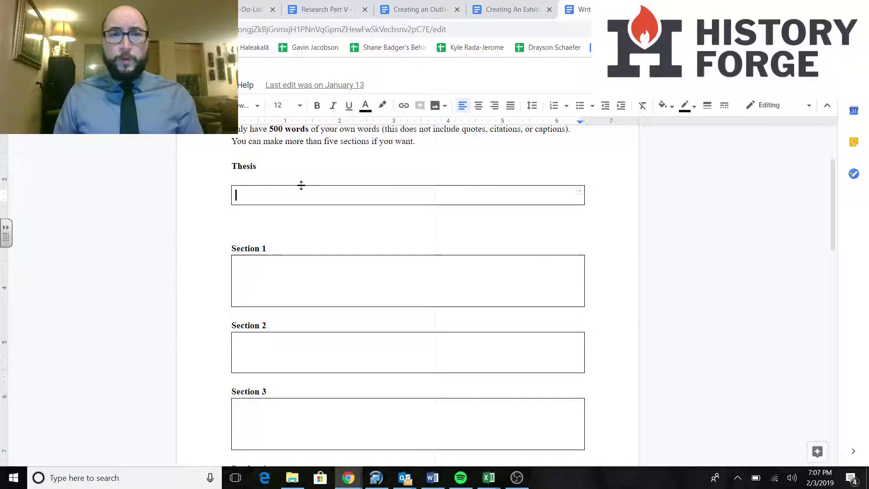
Extend the Section 1 heading so it reads "Section 1: Name your section".
{"action": "scroll", "coordinate": [334, 247], "scroll_direction": "down", "scroll_amount": 1}
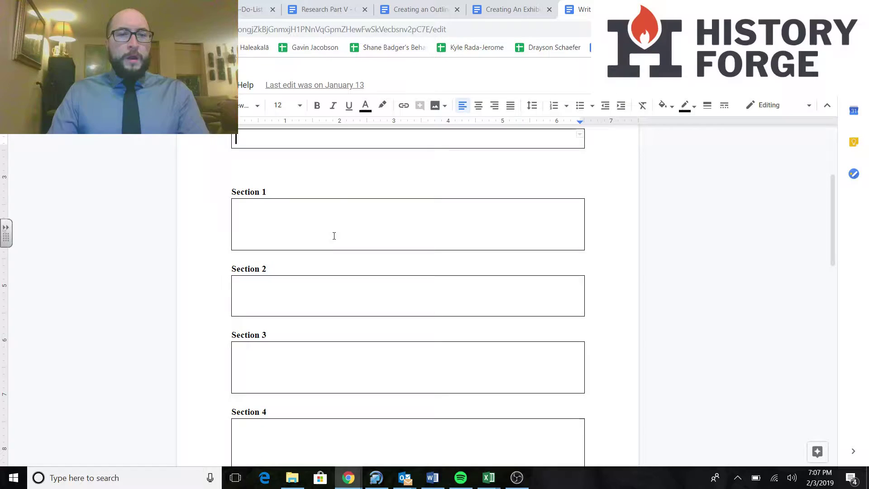
{"action": "left_click", "coordinate": [307, 192]}
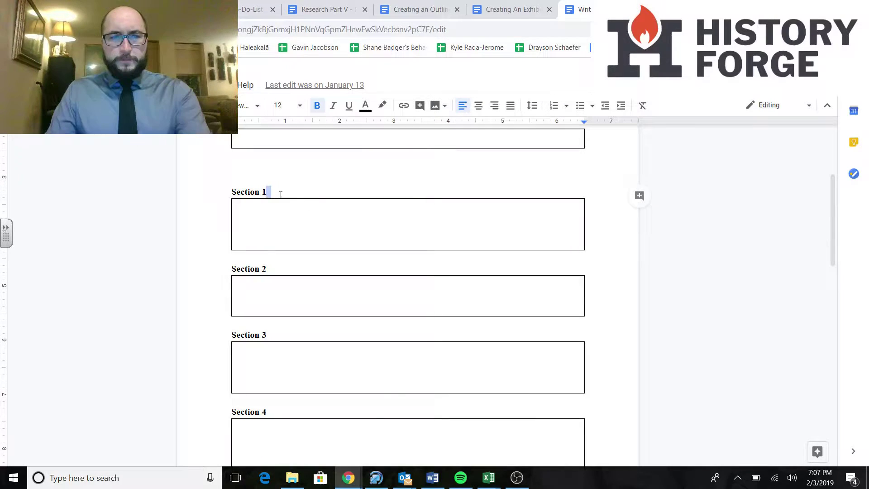
{"action": "type", "text": ": "}
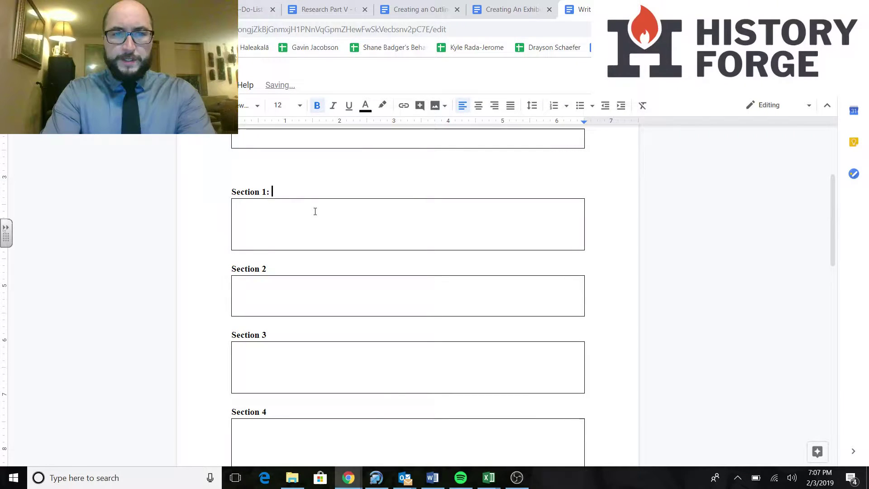
{"action": "type", "text": "Name your se"}
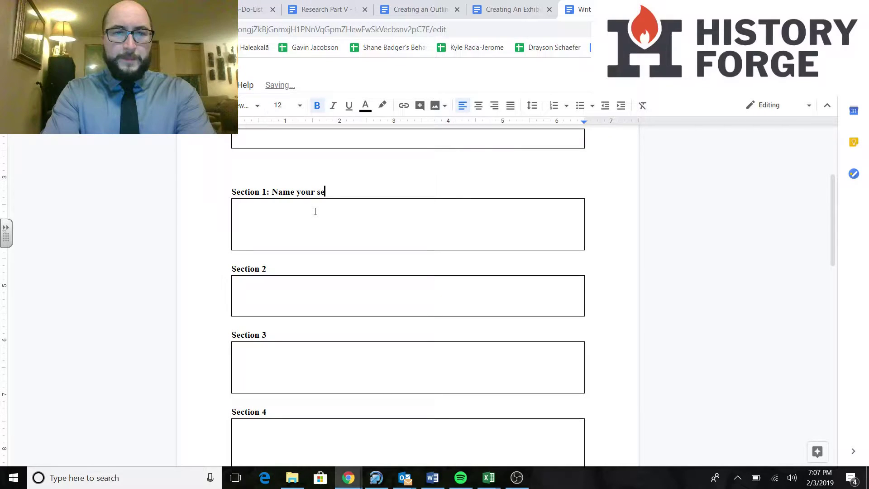
{"action": "type", "text": "ction"}
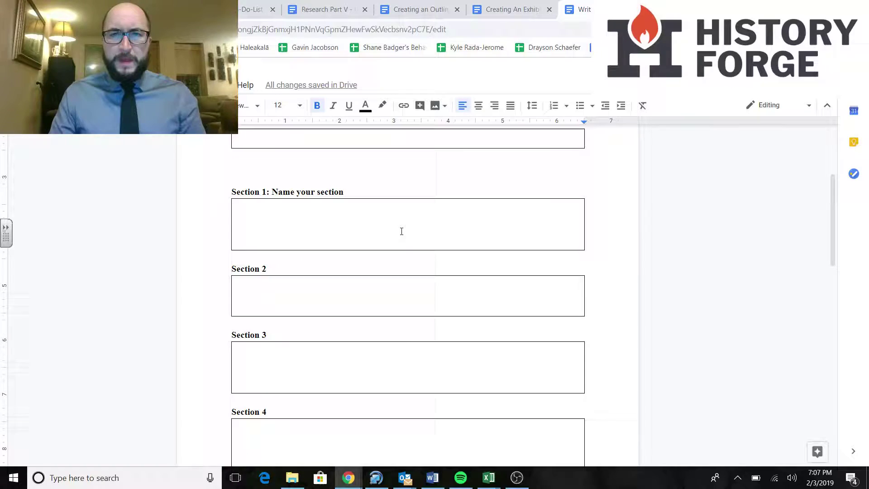
Switch to the National History Day Categories page and show the Exhibit category.
{"action": "scroll", "coordinate": [406, 232], "scroll_direction": "up", "scroll_amount": 2}
{"action": "scroll", "coordinate": [405, 233], "scroll_direction": "up", "scroll_amount": 1}
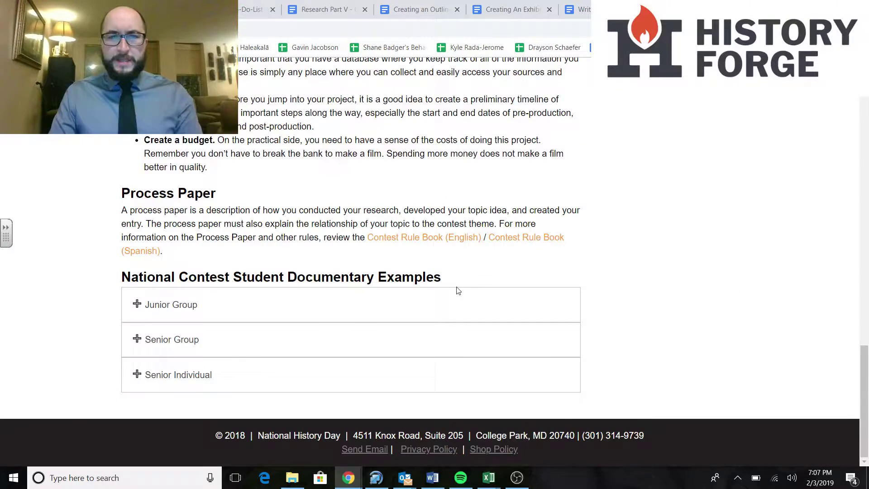
{"action": "scroll", "coordinate": [458, 290], "scroll_direction": "up", "scroll_amount": 20}
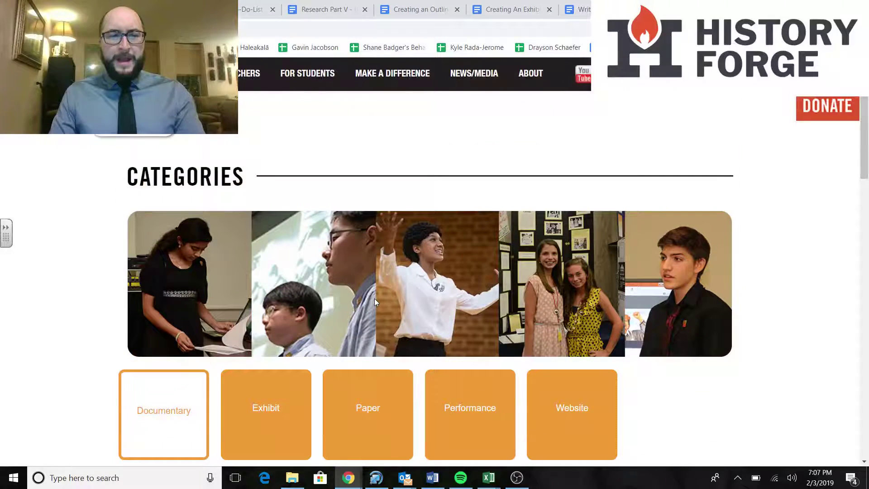
{"action": "scroll", "coordinate": [386, 296], "scroll_direction": "down", "scroll_amount": 5}
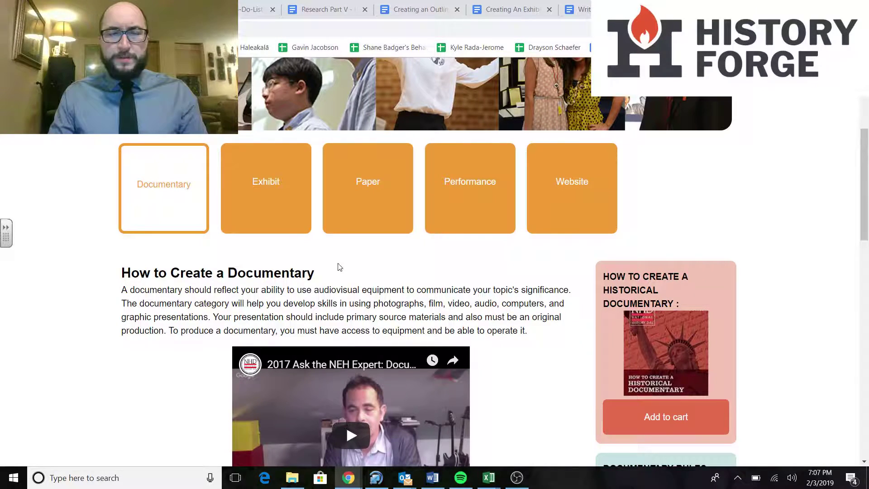
{"action": "scroll", "coordinate": [339, 267], "scroll_direction": "up", "scroll_amount": 5}
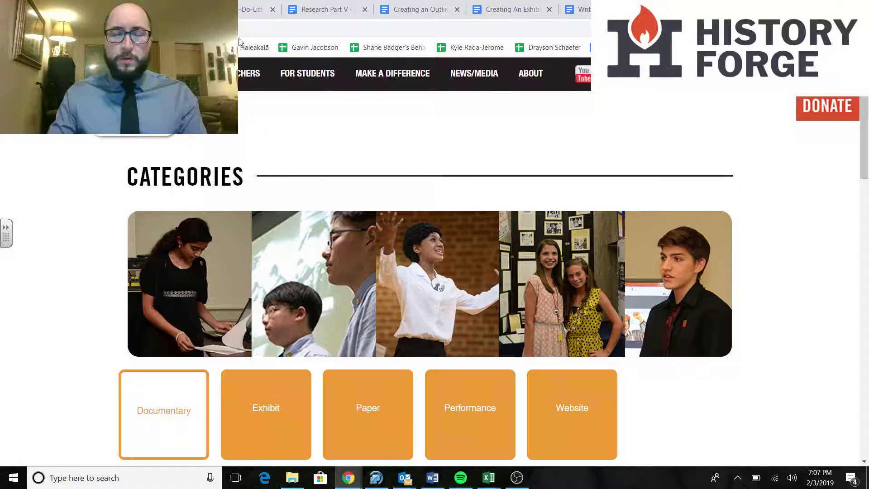
{"action": "scroll", "coordinate": [352, 207], "scroll_direction": "down", "scroll_amount": 5}
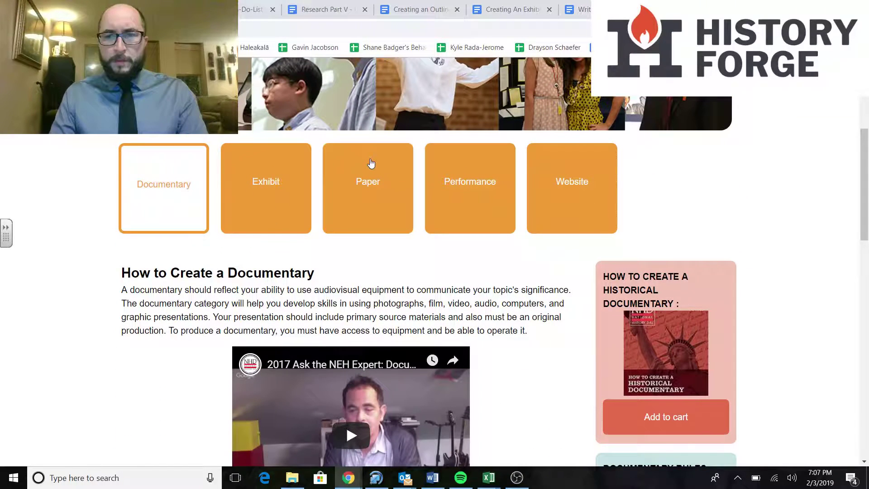
{"action": "left_click", "coordinate": [291, 183]}
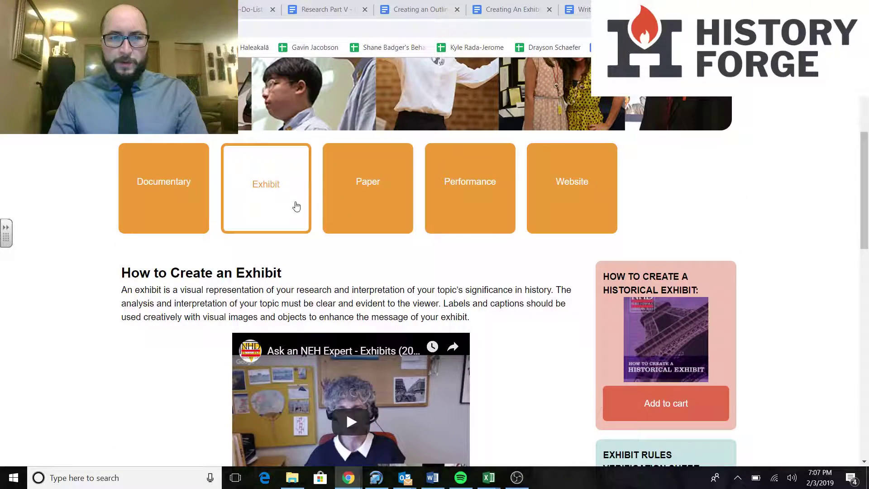
Expand the Senior Individual student exhibit examples and open the exhibit photo for "A City Under Siege".
{"action": "scroll", "coordinate": [303, 255], "scroll_direction": "down", "scroll_amount": 10}
{"action": "scroll", "coordinate": [319, 289], "scroll_direction": "down", "scroll_amount": 6}
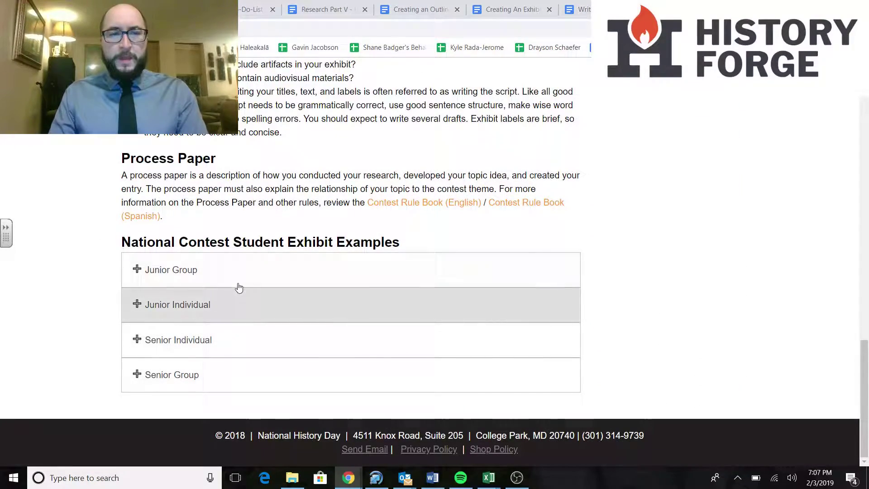
{"action": "left_click", "coordinate": [316, 339]}
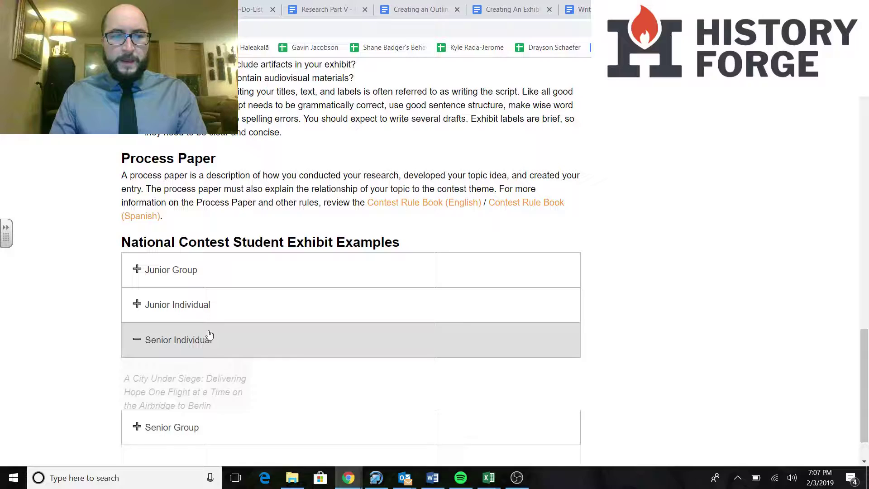
{"action": "scroll", "coordinate": [317, 287], "scroll_direction": "down", "scroll_amount": 3}
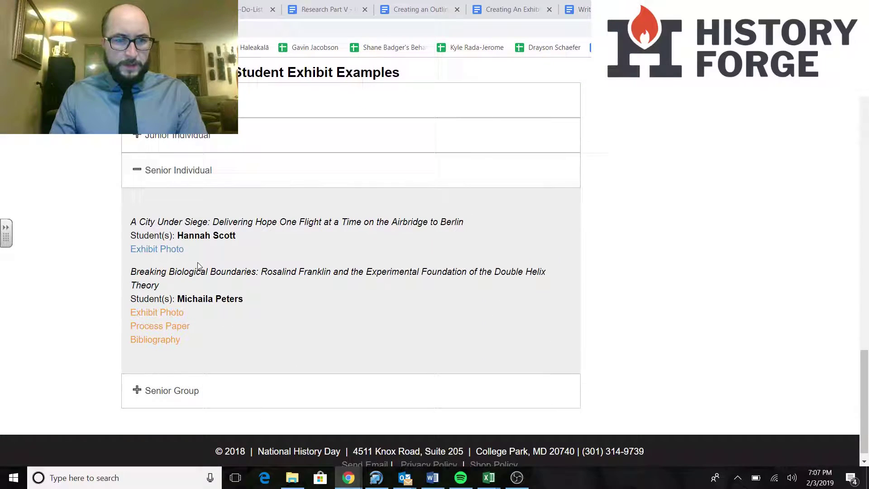
{"action": "left_click", "coordinate": [166, 250]}
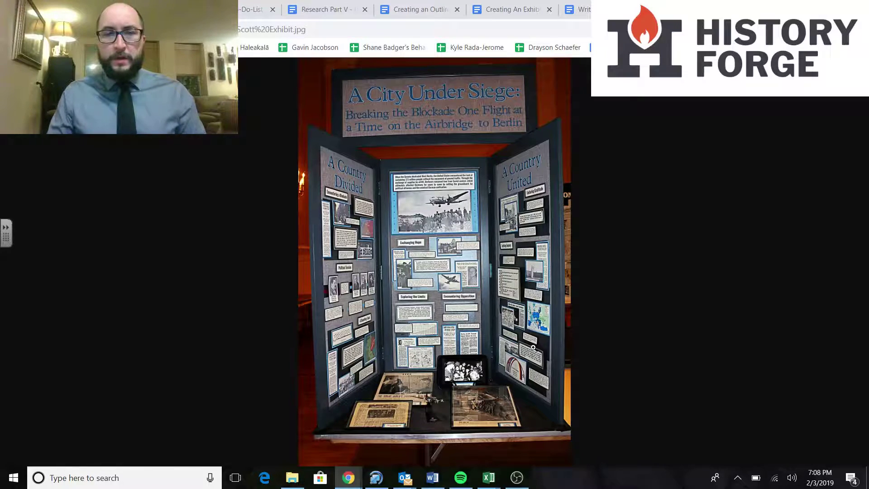
Enlarge the exhibit photo at the "A Country Divided" panel to examine its section titles and captions, and close the photo.
{"action": "left_click", "coordinate": [336, 194]}
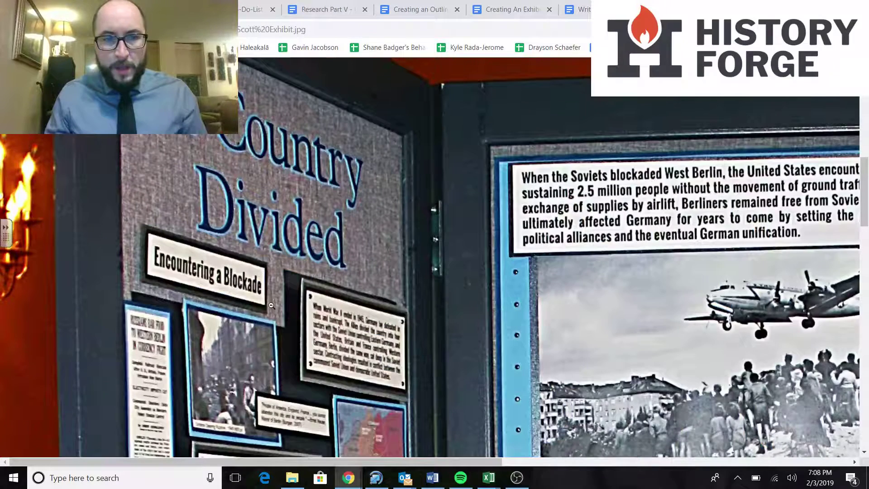
{"action": "scroll", "coordinate": [379, 355], "scroll_direction": "down", "scroll_amount": 3}
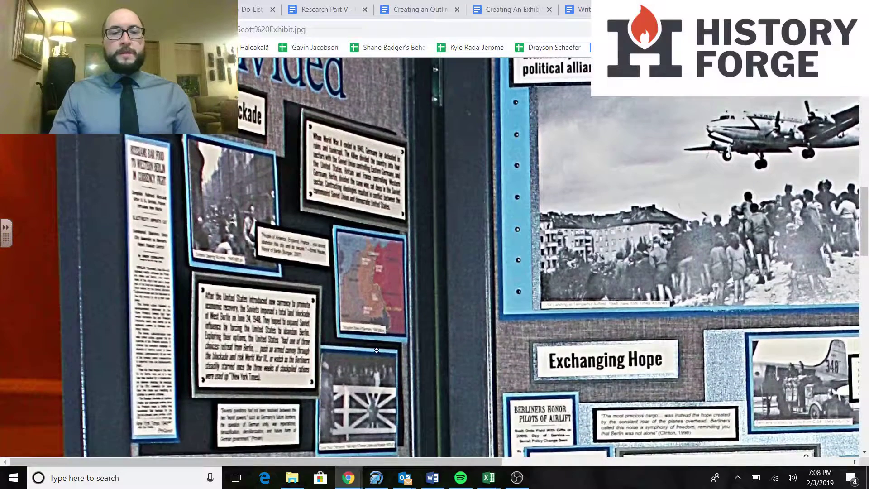
{"action": "scroll", "coordinate": [379, 355], "scroll_direction": "up", "scroll_amount": 1}
{"action": "key", "text": "ctrl+w"}
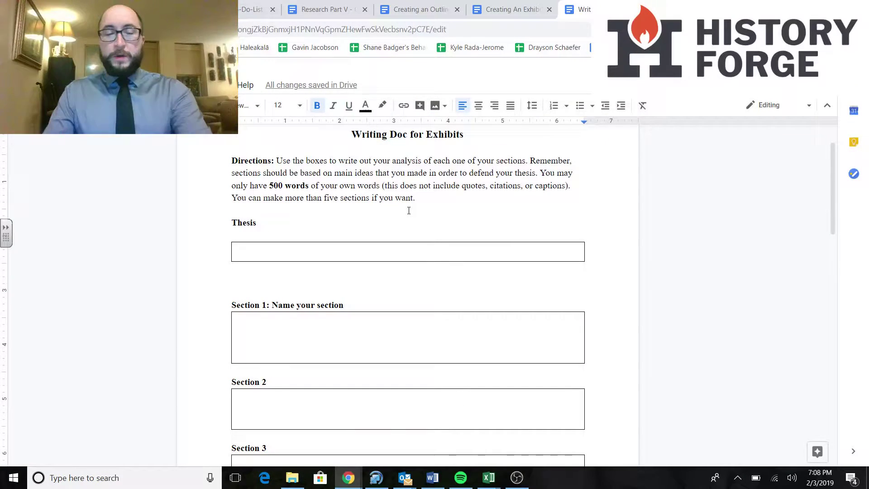
Replace the placeholder title in the Section 1 heading with "Encountering A Blockade".
{"action": "key", "text": "shift+Left"}
{"action": "key", "text": "shift+Left"}
{"action": "key", "text": "shift+Left"}
{"action": "key", "text": "shift+Left"}
{"action": "key", "text": "shift+Left"}
{"action": "key", "text": "shift+Left"}
{"action": "key", "text": "shift+Left"}
{"action": "key", "text": "shift+Left"}
{"action": "key", "text": "shift+Left"}
{"action": "key", "text": "shift+Left"}
{"action": "key", "text": "shift+Left"}
{"action": "key", "text": "shift+Left"}
{"action": "key", "text": "shift+Left"}
{"action": "key", "text": "shift+Left"}
{"action": "key", "text": "shift+Left"}
{"action": "key", "text": "shift+Left"}
{"action": "key", "text": "shift+Left"}
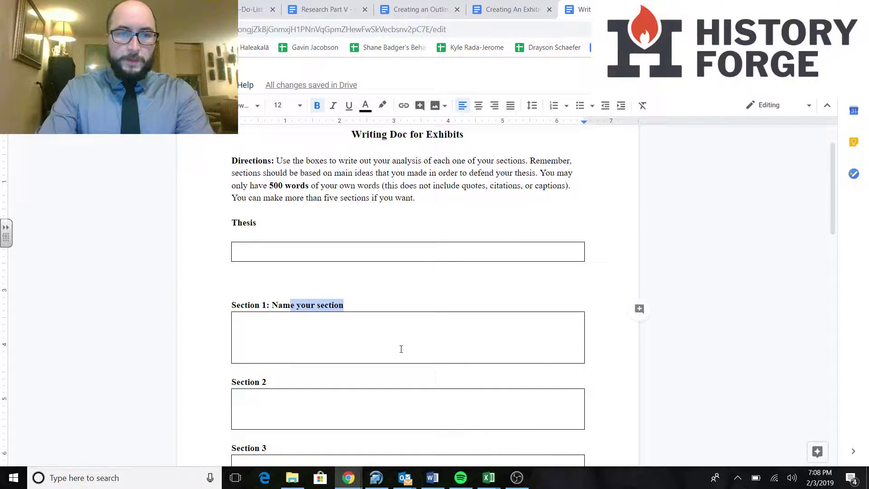
{"action": "type", "text": "Encou"}
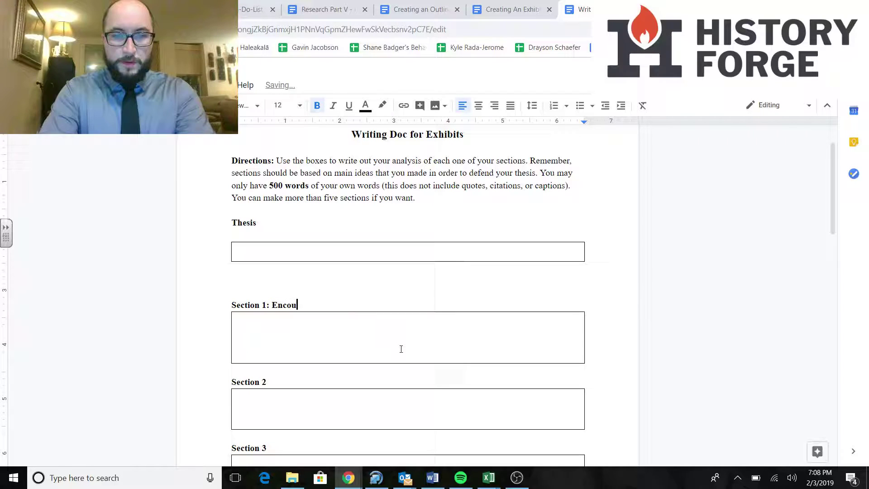
{"action": "type", "text": "ntering"}
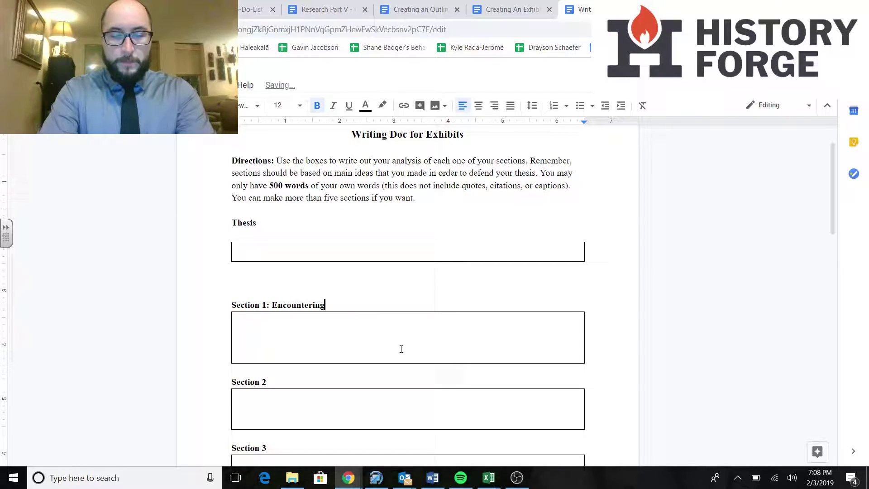
{"action": "type", "text": " A Block"}
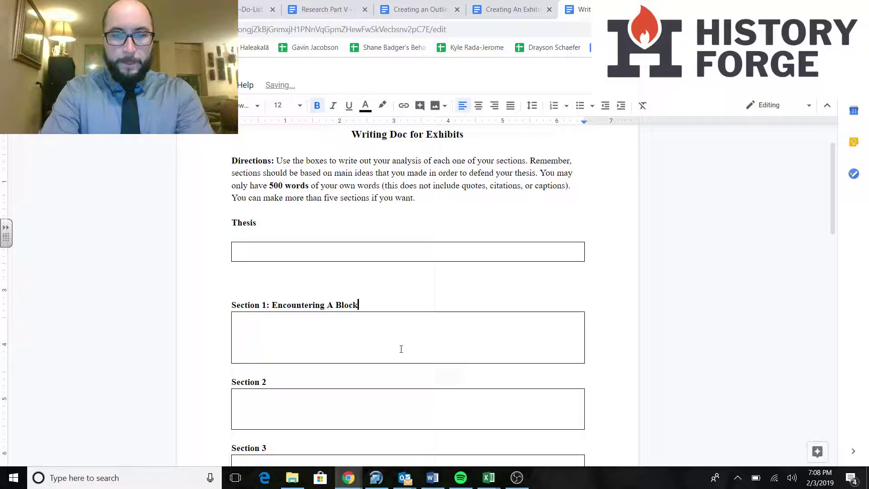
{"action": "type", "text": "ade"}
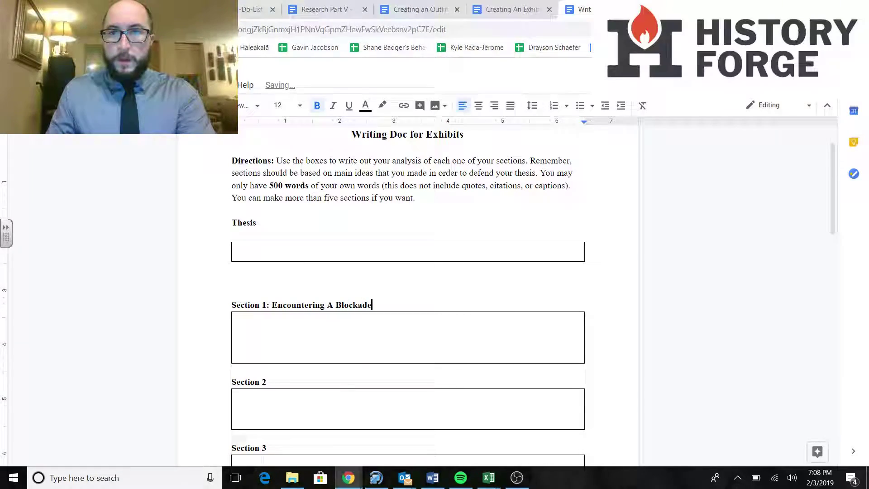
Look up the second section title in the exhibit photo and extend the Section 2 heading with ": Political Tension".
{"action": "key", "text": "ctrl+Tab"}
{"action": "scroll", "coordinate": [353, 279], "scroll_direction": "down", "scroll_amount": 6}
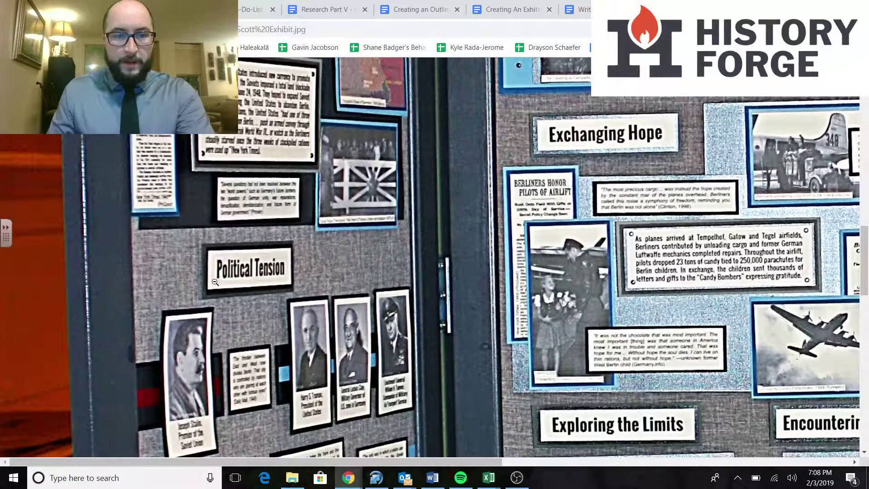
{"action": "key", "text": "ctrl+shift+Tab"}
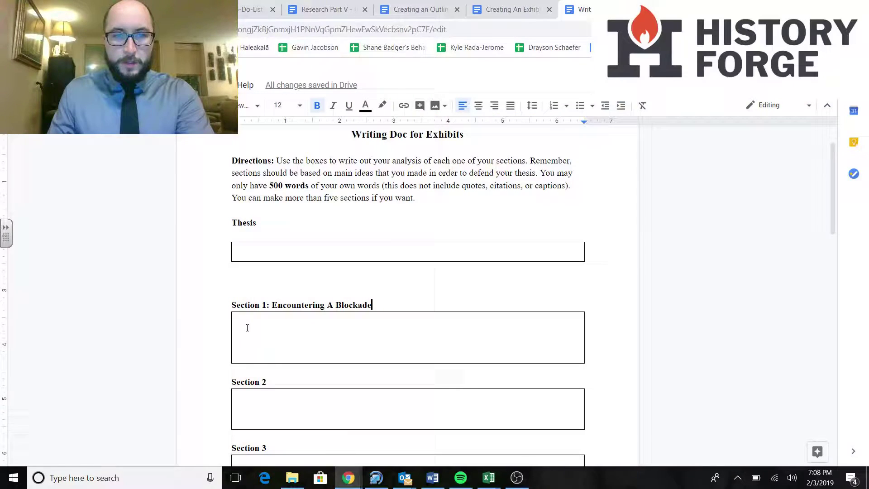
{"action": "left_click", "coordinate": [297, 379]}
{"action": "type", "text": ": P"}
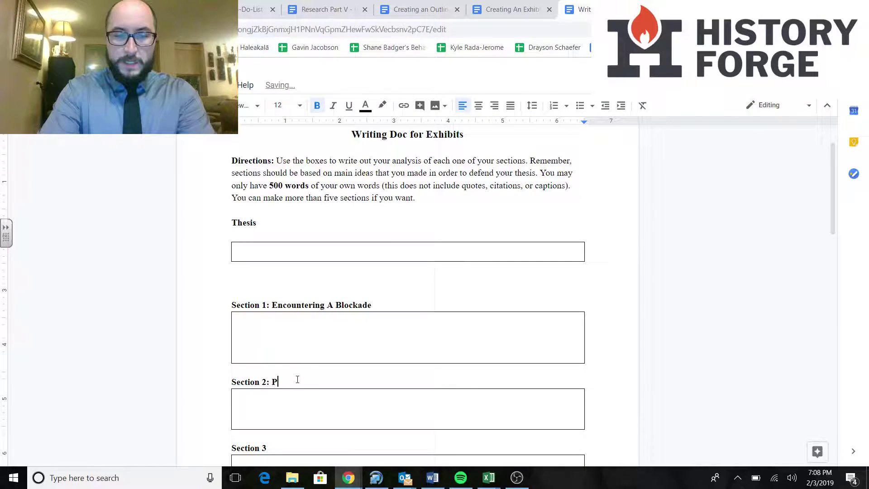
{"action": "type", "text": "olitical Tension"}
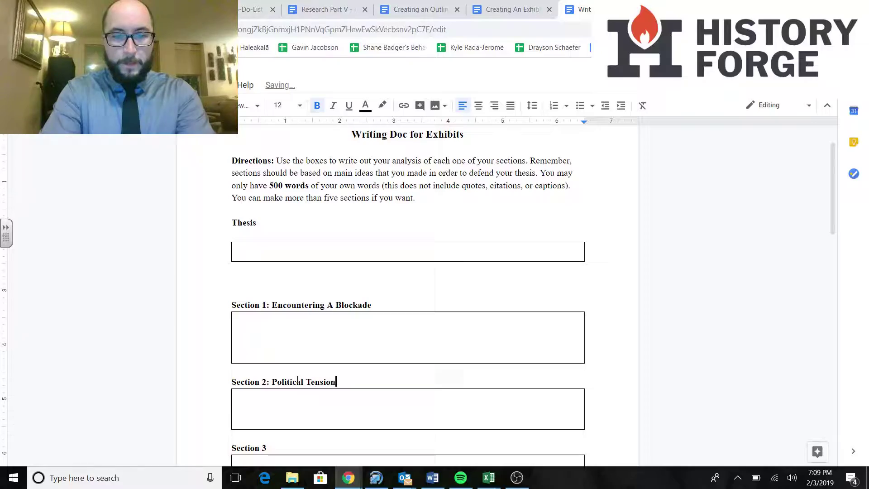
Find the next section title farther down the exhibit photo's side panel and extend the Section 3 heading with ": A Daunting Task".
{"action": "key", "text": "ctrl+Tab"}
{"action": "scroll", "coordinate": [505, 215], "scroll_direction": "down", "scroll_amount": 8}
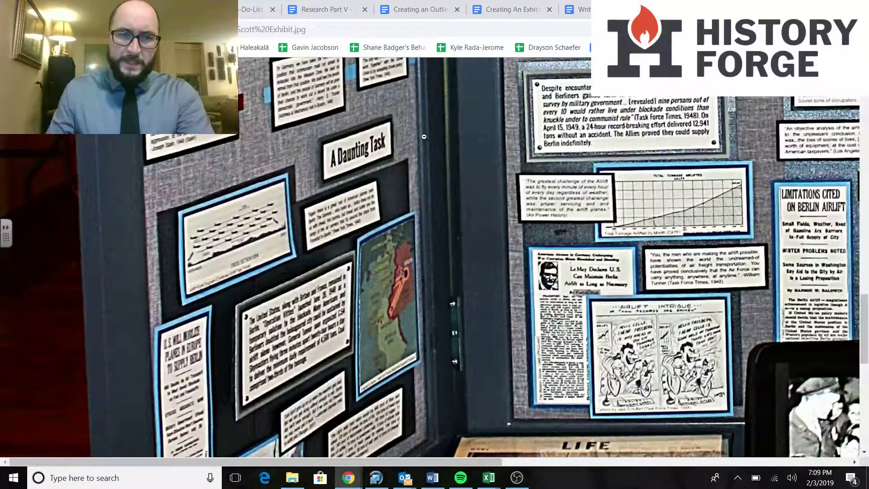
{"action": "left_click", "coordinate": [576, 9]}
{"action": "scroll", "coordinate": [291, 320], "scroll_direction": "down", "scroll_amount": 4}
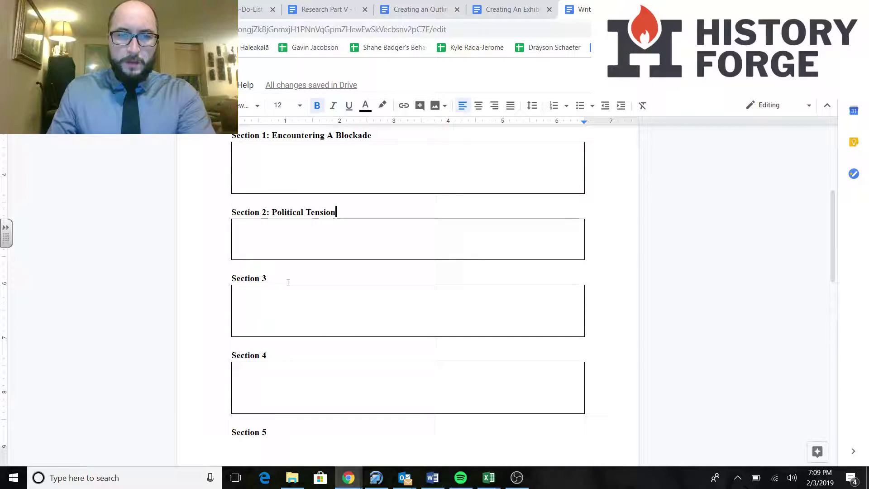
{"action": "type", "text": ": A Dau"}
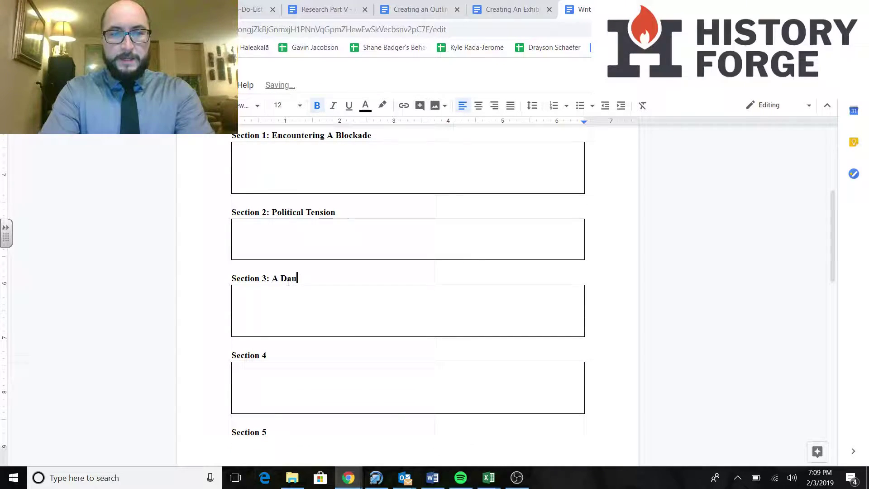
{"action": "type", "text": "nting Task"}
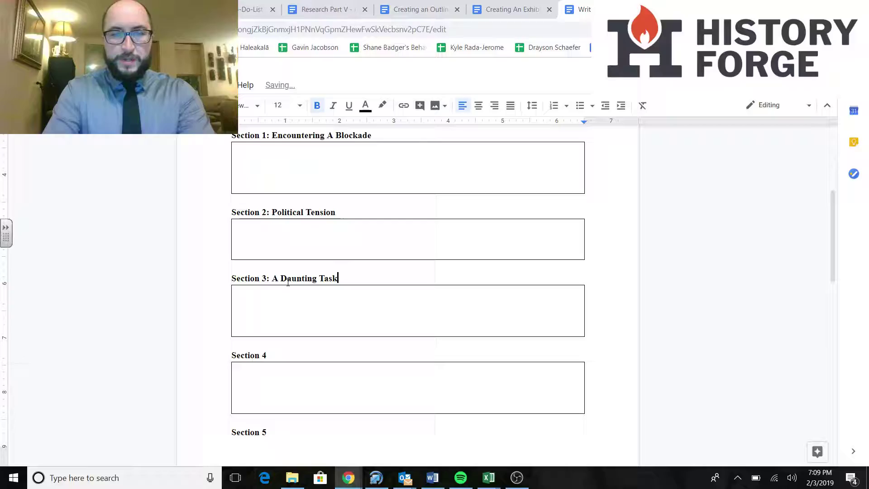
Check the exhibit photo's center panel for its first section title and extend the Section 4 heading with ": Exchanging Hope".
{"action": "key", "text": "ctrl+Tab"}
{"action": "scroll", "coordinate": [521, 338], "scroll_direction": "down", "scroll_amount": 1}
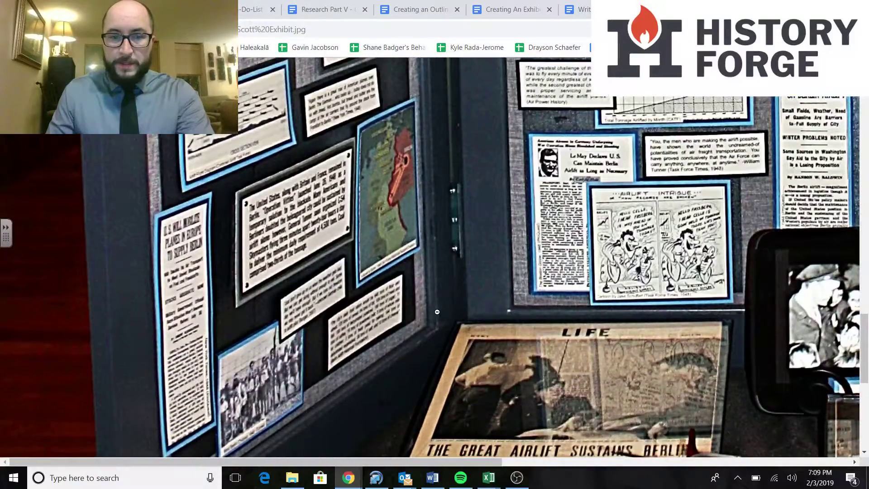
{"action": "scroll", "coordinate": [520, 338], "scroll_direction": "up", "scroll_amount": 3}
{"action": "scroll", "coordinate": [520, 339], "scroll_direction": "up", "scroll_amount": 5}
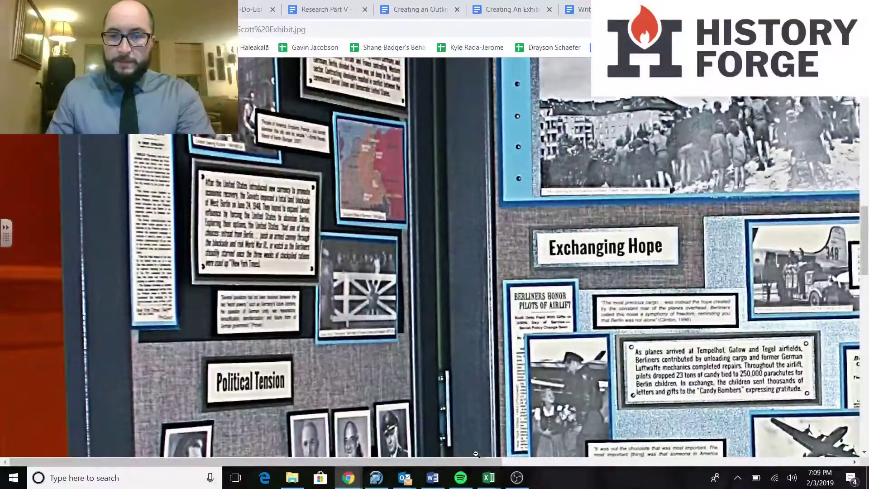
{"action": "scroll", "coordinate": [479, 457], "scroll_direction": "up", "scroll_amount": 1}
{"action": "left_click_drag", "start_coordinate": [478, 461], "coordinate": [620, 462]}
{"action": "scroll", "coordinate": [281, 204], "scroll_direction": "down", "scroll_amount": 1}
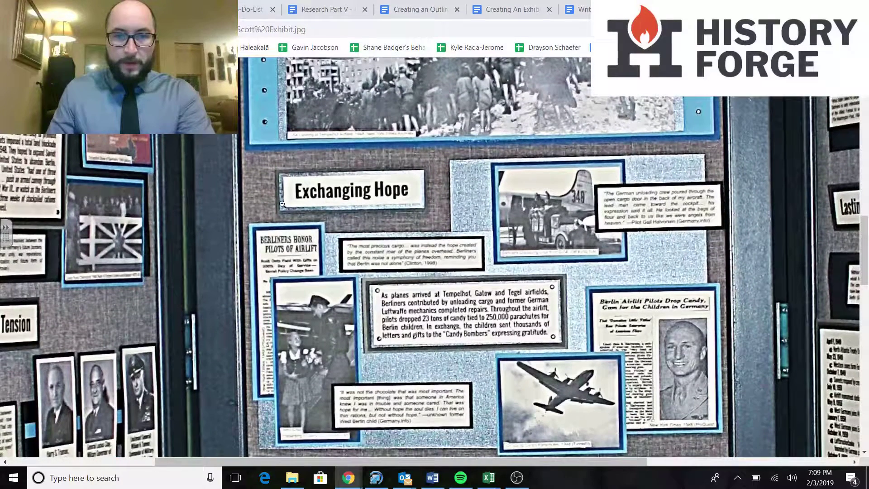
{"action": "key", "text": "ctrl+shift+Tab"}
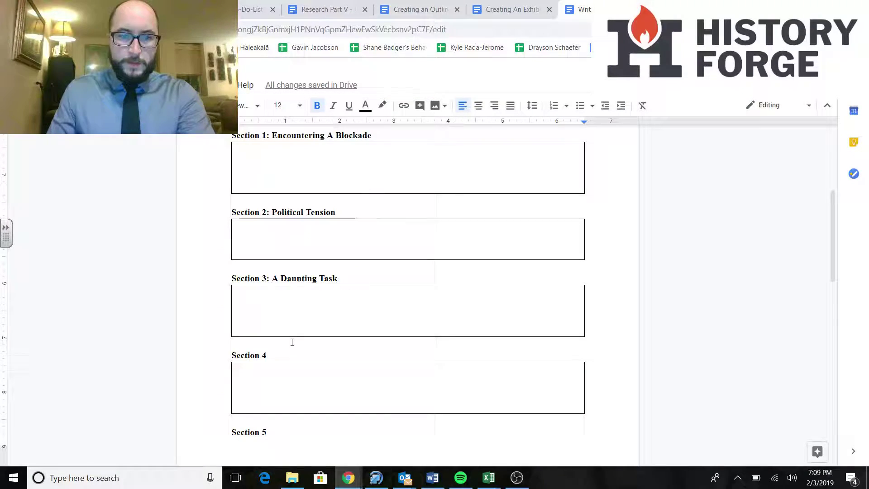
{"action": "type", "text": ": Exch"}
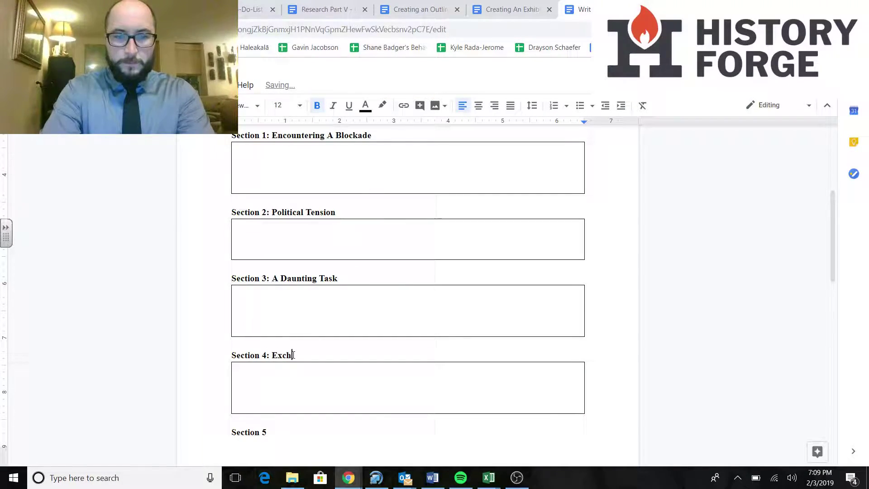
{"action": "type", "text": "anging Hop"}
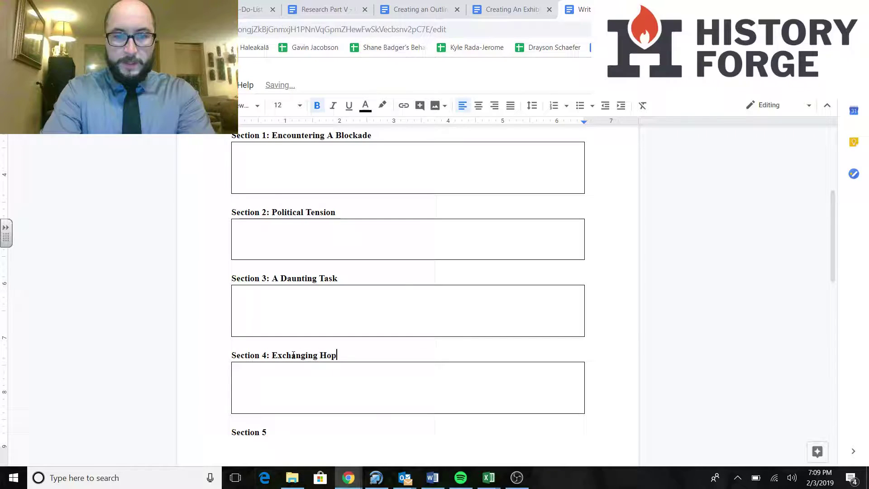
{"action": "type", "text": "e"}
Review the lower titles on the exhibit's center panel and extend the Section 5 heading with ": Exploring the Limits".
{"action": "key", "text": "ctrl+Tab"}
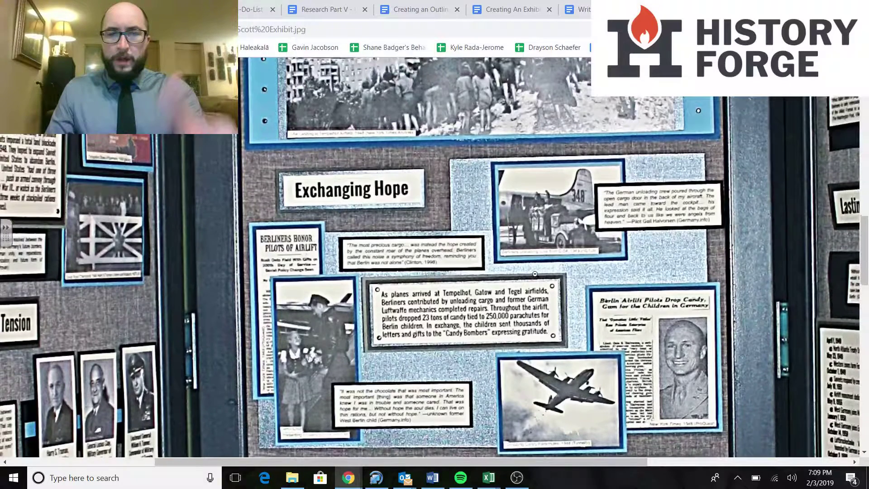
{"action": "scroll", "coordinate": [537, 270], "scroll_direction": "down", "scroll_amount": 1}
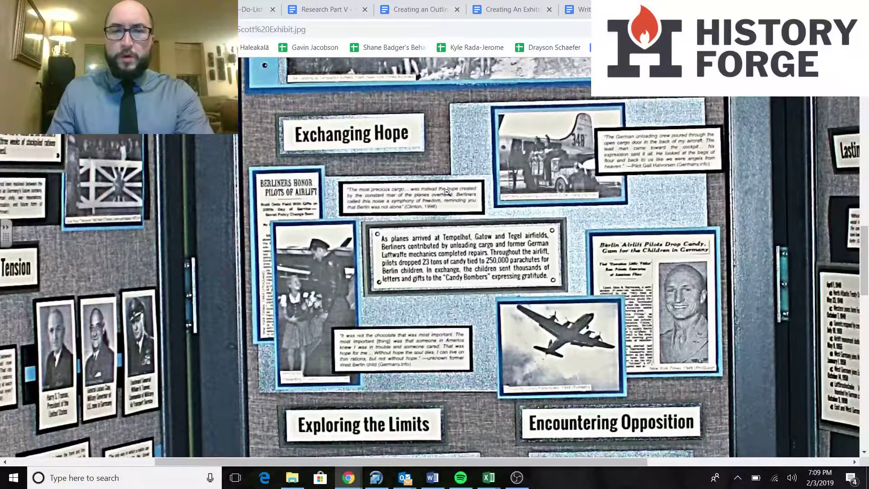
{"action": "scroll", "coordinate": [385, 338], "scroll_direction": "down", "scroll_amount": 4}
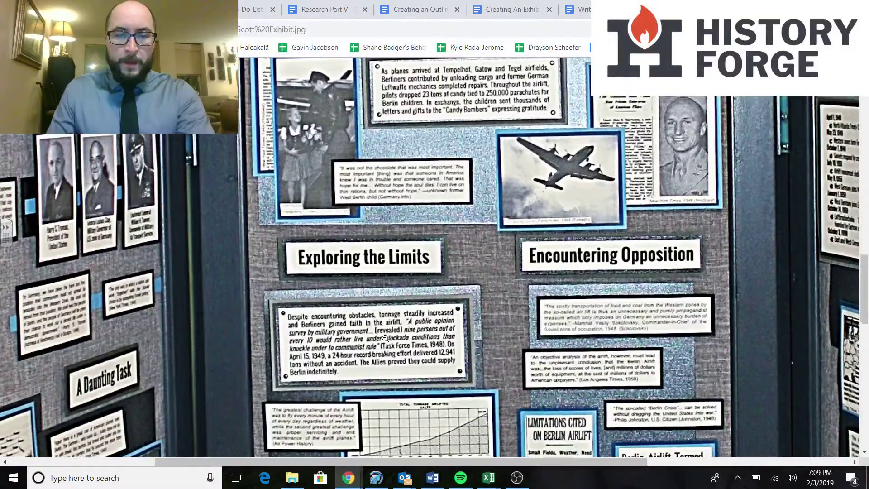
{"action": "scroll", "coordinate": [385, 338], "scroll_direction": "down", "scroll_amount": 4}
{"action": "scroll", "coordinate": [398, 317], "scroll_direction": "up", "scroll_amount": 4}
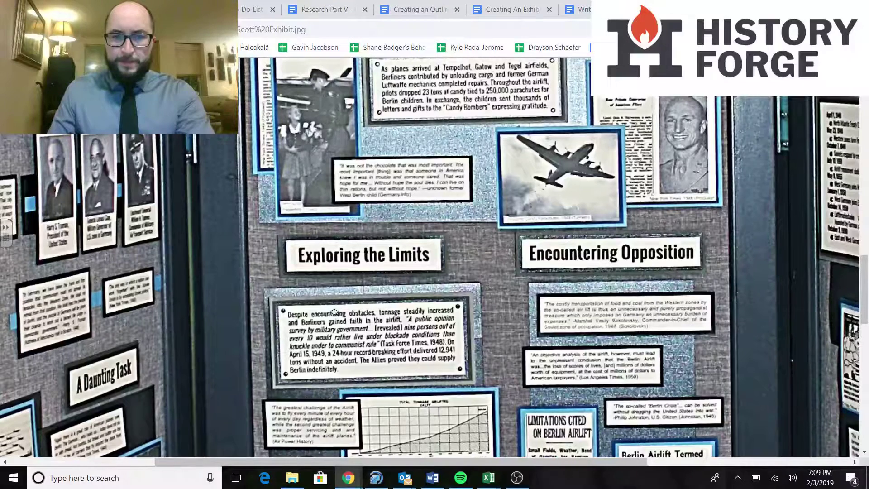
{"action": "left_click", "coordinate": [577, 9]}
{"action": "scroll", "coordinate": [243, 314], "scroll_direction": "down", "scroll_amount": 3}
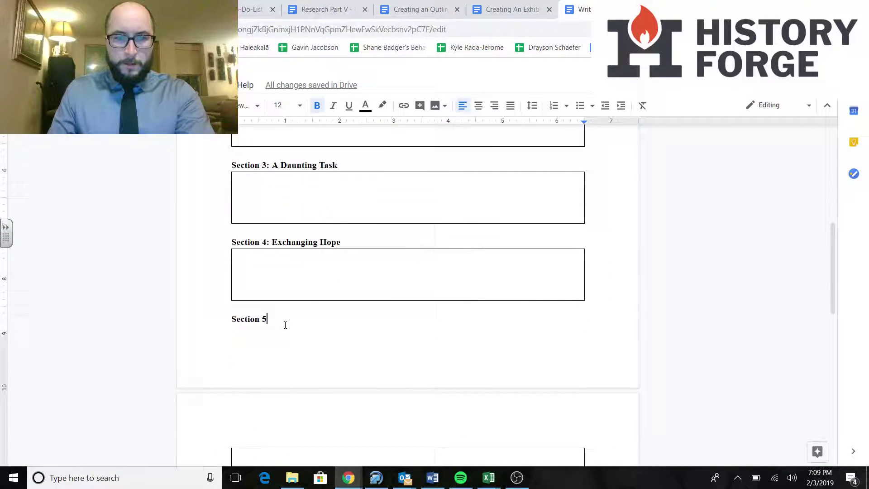
{"action": "type", "text": ": Exploring the Lim"}
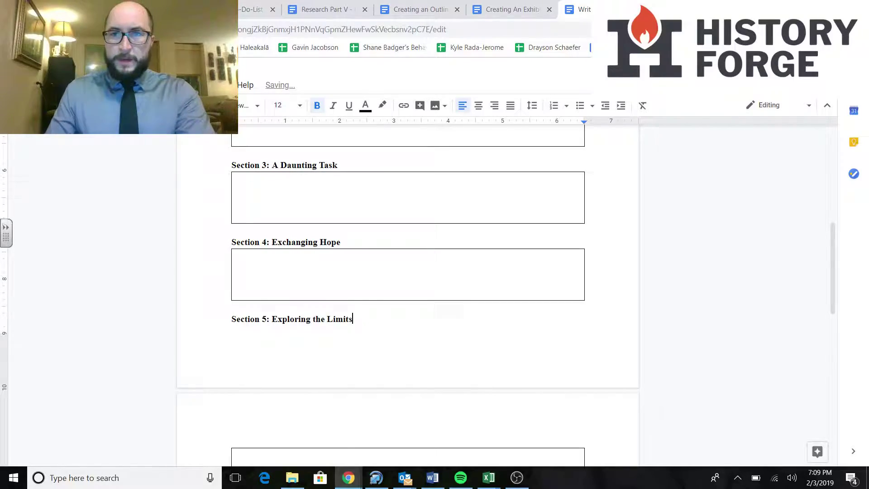
{"action": "type", "text": "its"}
Check the exhibit photo for a further section, and duplicate the Section 5 heading with its empty box at the end of the document.
{"action": "key", "text": "ctrl+Tab"}
{"action": "left_click", "coordinate": [370, 250]}
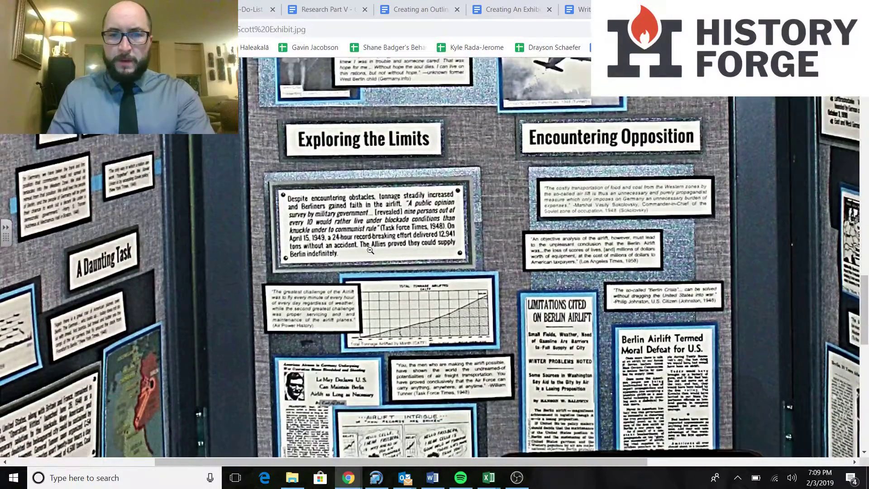
{"action": "scroll", "coordinate": [370, 250], "scroll_direction": "down", "scroll_amount": 1}
{"action": "scroll", "coordinate": [598, 152], "scroll_direction": "up", "scroll_amount": 1}
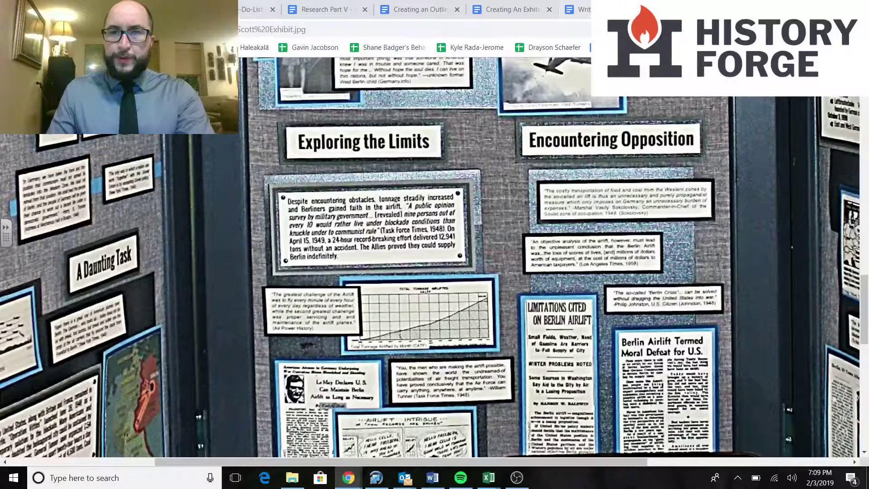
{"action": "key", "text": "ctrl+shift+Tab"}
{"action": "scroll", "coordinate": [434, 326], "scroll_direction": "down", "scroll_amount": 4}
{"action": "left_click", "coordinate": [353, 348]}
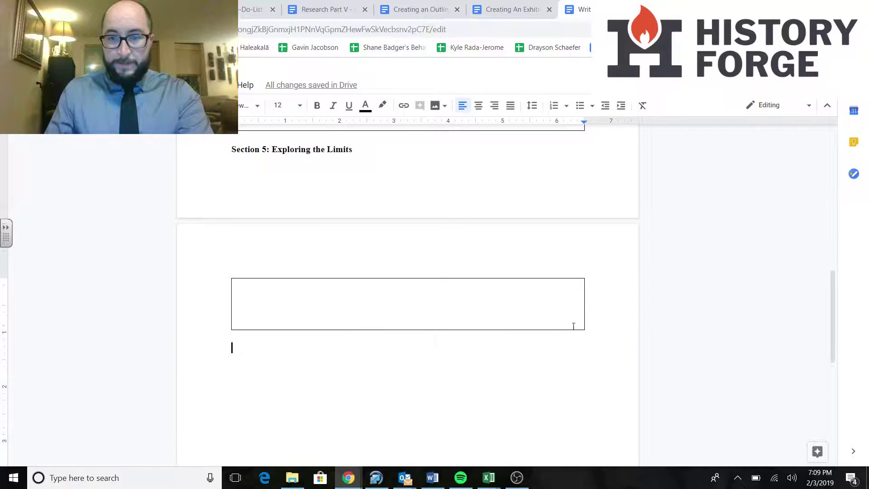
{"action": "left_click_drag", "start_coordinate": [289, 283], "coordinate": [233, 160]}
{"action": "key", "text": "ctrl+c"}
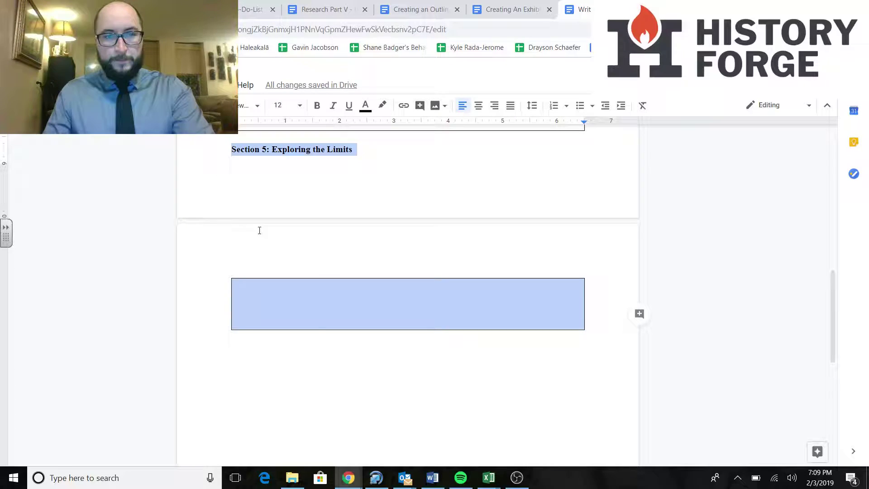
{"action": "left_click", "coordinate": [338, 376]}
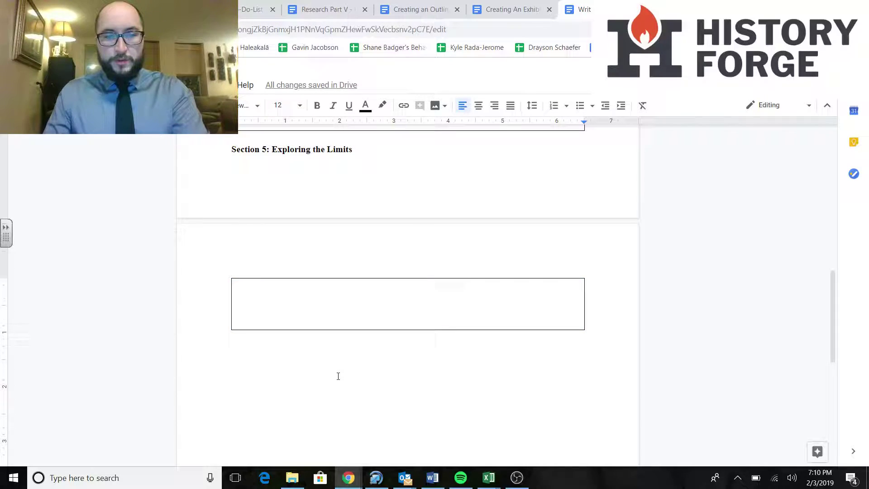
{"action": "key", "text": "ctrl+v"}
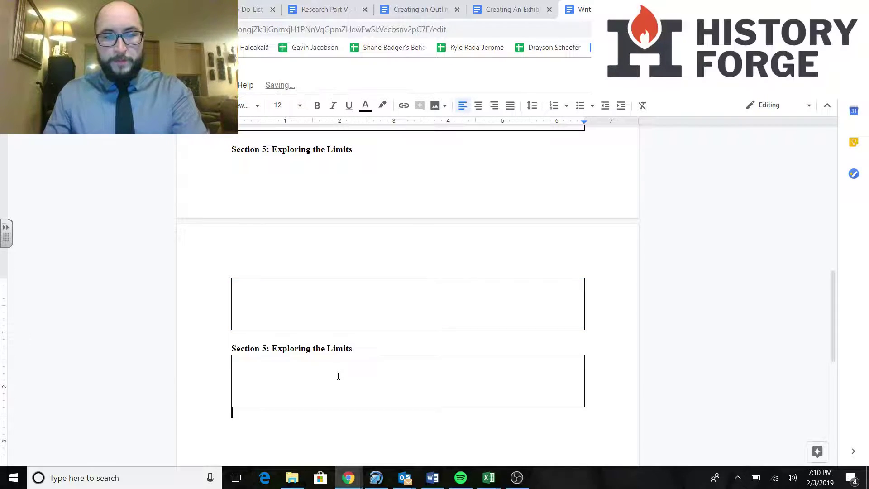
Change the duplicated heading to read "Section 6: Encountering Opposition".
{"action": "left_click", "coordinate": [268, 350]}
{"action": "key", "text": "BackSpace"}
{"action": "type", "text": "6"}
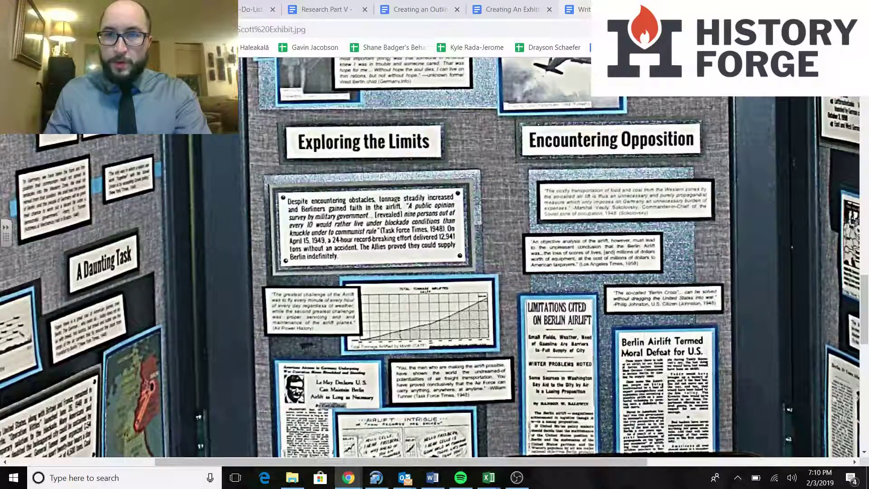
{"action": "key", "text": "shift+Left"}
{"action": "key", "text": "shift+Left"}
{"action": "key", "text": "shift+Left"}
{"action": "key", "text": "shift+Left"}
{"action": "key", "text": "shift+Left"}
{"action": "key", "text": "shift+Left"}
{"action": "key", "text": "shift+Left"}
{"action": "key", "text": "shift+Left"}
{"action": "key", "text": "shift+Left"}
{"action": "key", "text": "shift+Left"}
{"action": "key", "text": "shift+Left"}
{"action": "key", "text": "shift+Left"}
{"action": "key", "text": "shift+Left"}
{"action": "key", "text": "shift+Left"}
{"action": "key", "text": "shift+Left"}
{"action": "key", "text": "shift+Left"}
{"action": "key", "text": "shift+Left"}
{"action": "key", "text": "shift+Left"}
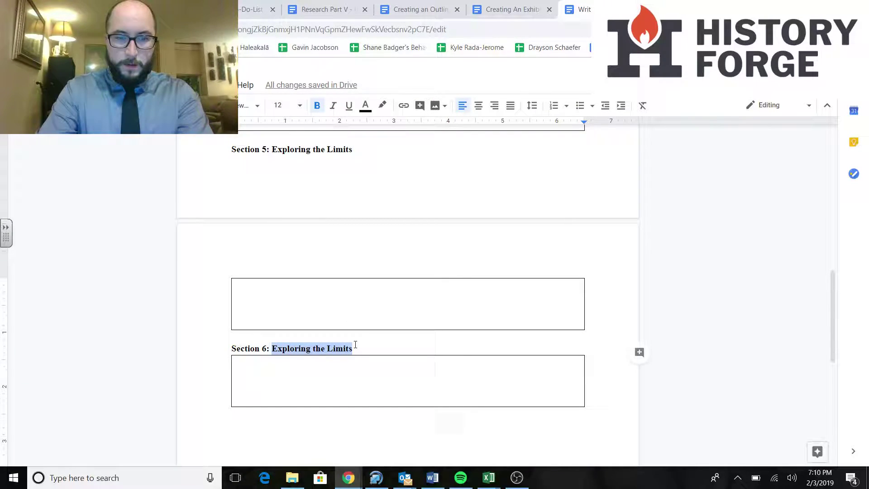
{"action": "type", "text": "Encou"}
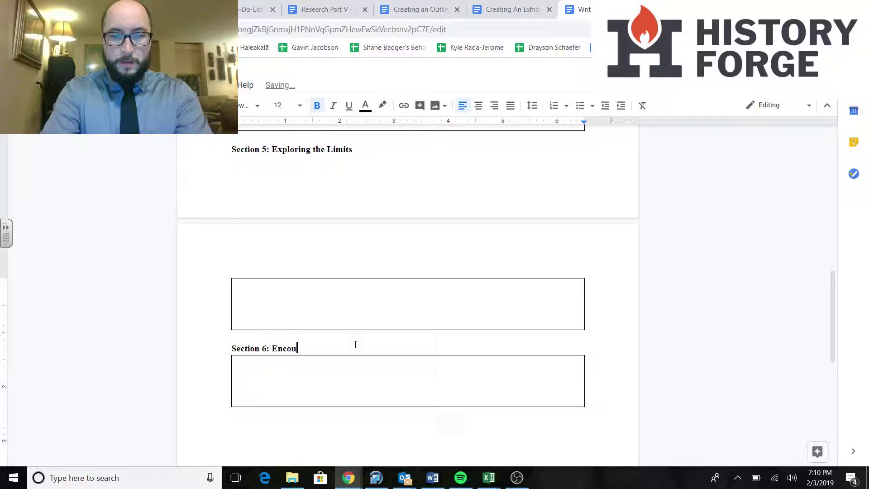
{"action": "type", "text": "ntering Opposition"}
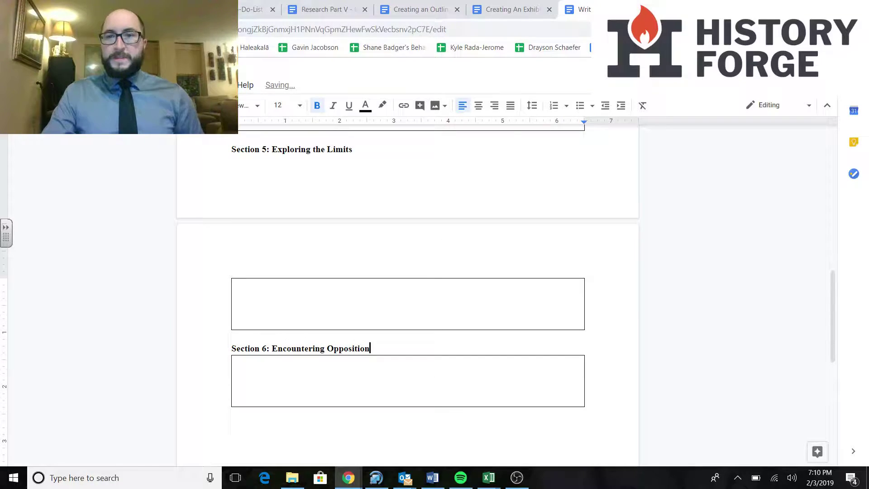
Examine the exhibit photo's right-hand panel and its section titles, then return to the center panel.
{"action": "key", "text": "ctrl+Tab"}
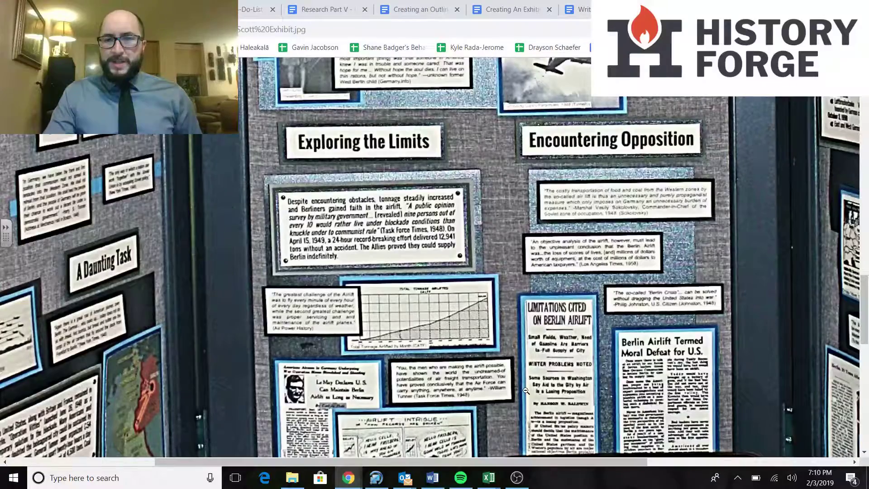
{"action": "scroll", "coordinate": [524, 452], "scroll_direction": "right", "scroll_amount": 8}
{"action": "scroll", "coordinate": [588, 407], "scroll_direction": "down", "scroll_amount": 6}
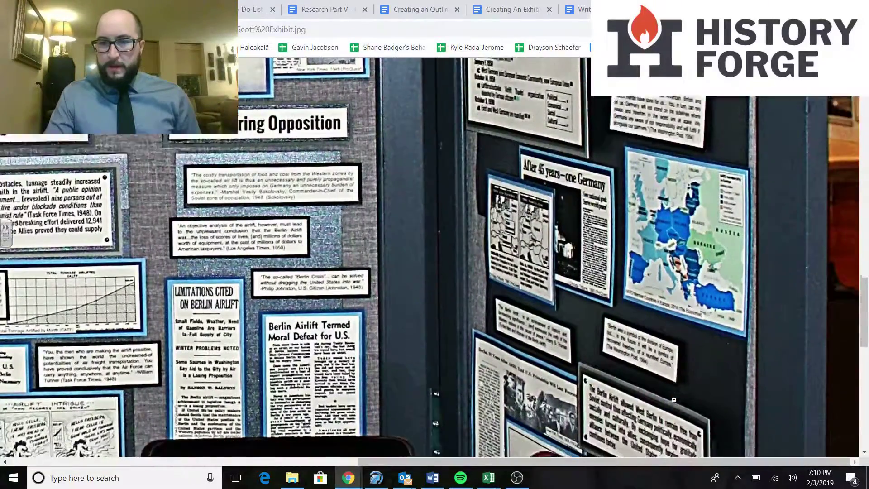
{"action": "scroll", "coordinate": [674, 399], "scroll_direction": "up", "scroll_amount": 20}
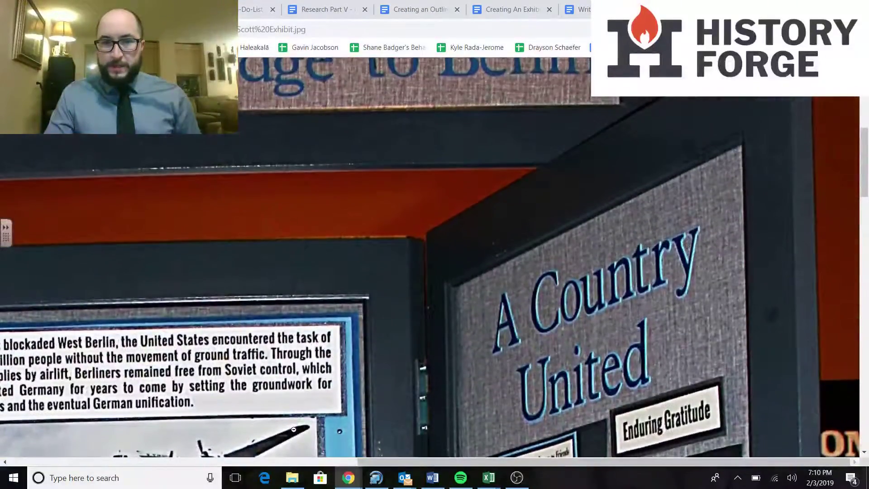
{"action": "left_click_drag", "start_coordinate": [359, 462], "coordinate": [176, 462]}
{"action": "scroll", "coordinate": [176, 462], "scroll_direction": "down", "scroll_amount": 8}
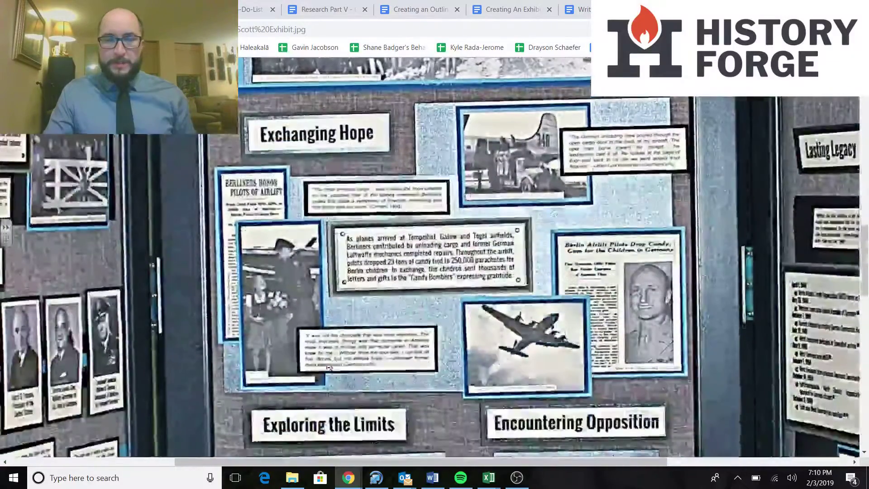
{"action": "key", "text": "ctrl+w"}
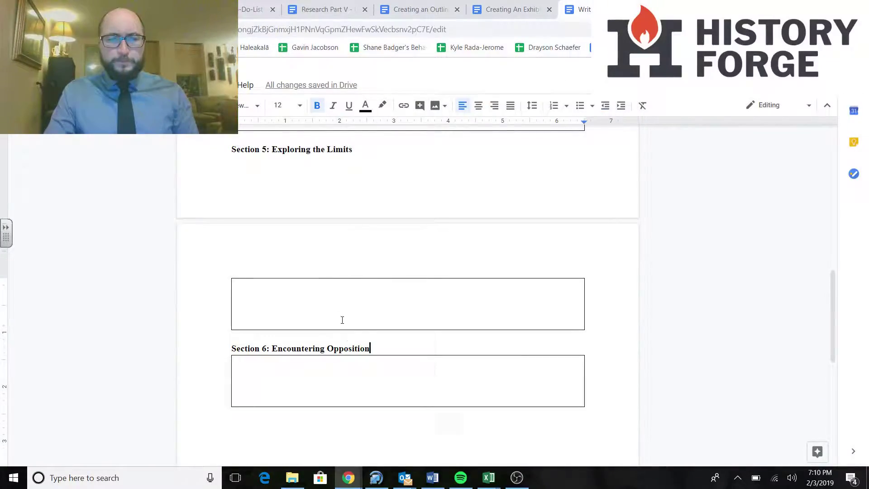
Compare the section headings in the writing doc with the titles on the exhibit photo's center panel.
{"action": "scroll", "coordinate": [360, 361], "scroll_direction": "up", "scroll_amount": 9}
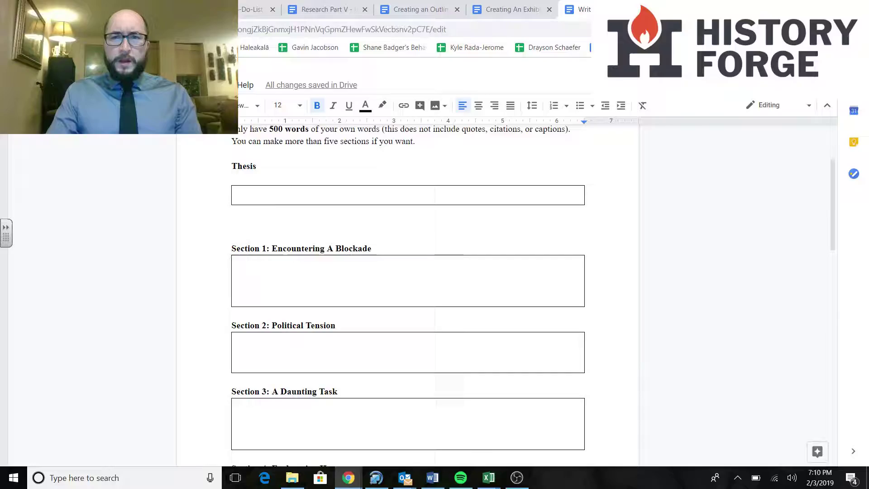
{"action": "key", "text": "ctrl+Tab"}
{"action": "scroll", "coordinate": [379, 310], "scroll_direction": "down", "scroll_amount": 3}
{"action": "scroll", "coordinate": [378, 311], "scroll_direction": "up", "scroll_amount": 3}
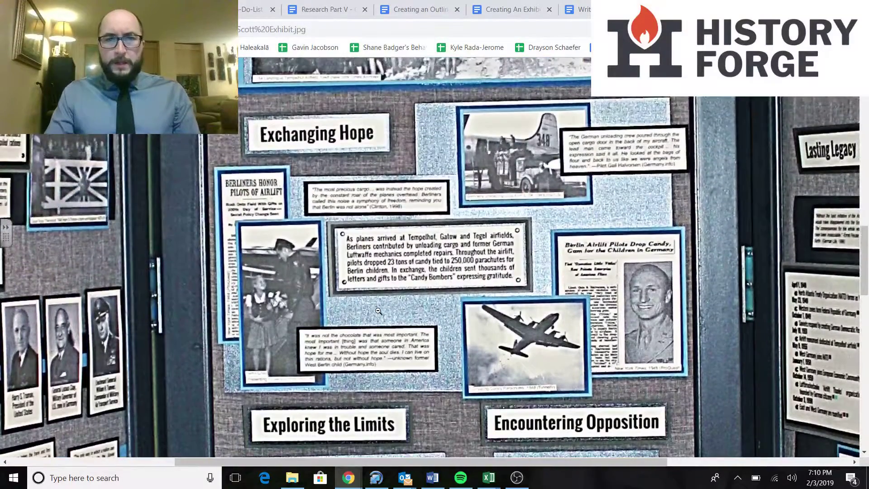
{"action": "left_click", "coordinate": [577, 9]}
{"action": "scroll", "coordinate": [265, 307], "scroll_direction": "down", "scroll_amount": 4}
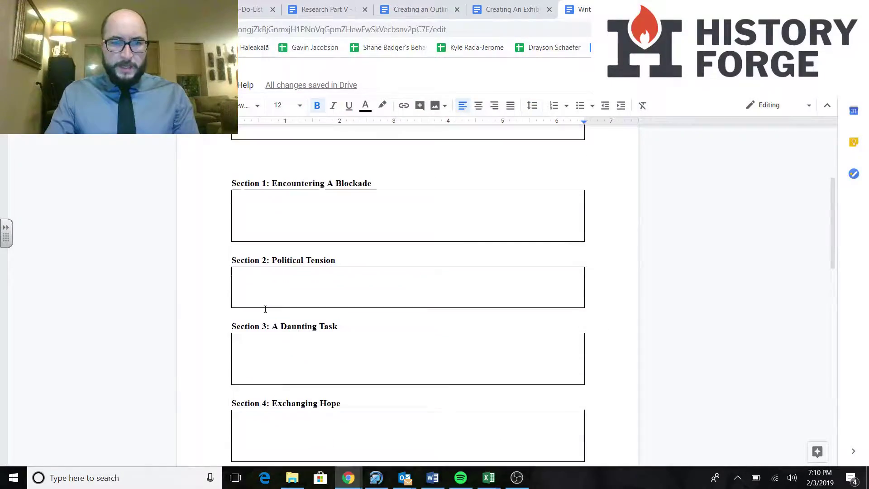
Check the Exchanging Hope paragraph in the exhibit photo and append "(52 words)" to the Section 4 heading.
{"action": "key", "text": "ctrl+Tab"}
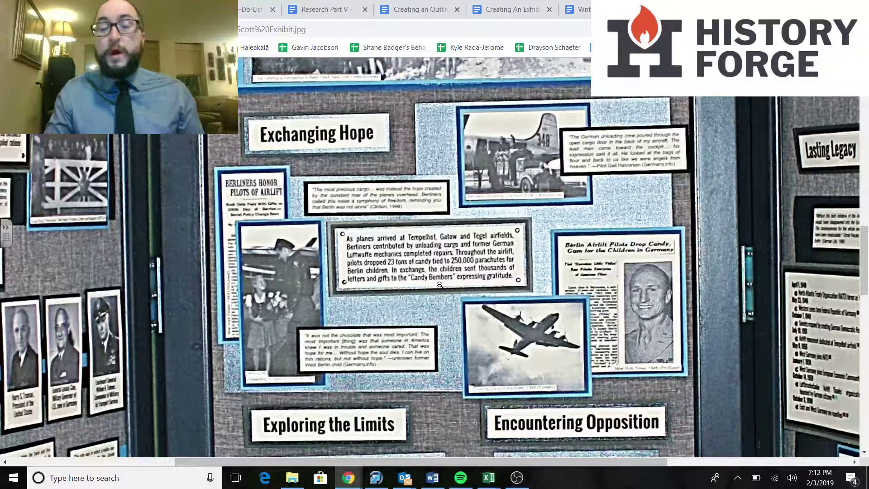
{"action": "left_click", "coordinate": [578, 9]}
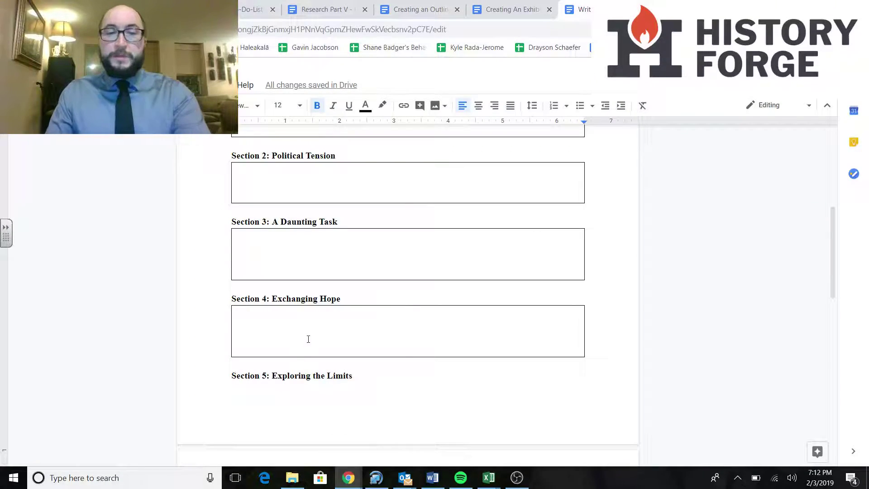
{"action": "left_click", "coordinate": [306, 337]}
{"action": "left_click", "coordinate": [361, 297]}
{"action": "type", "text": "("}
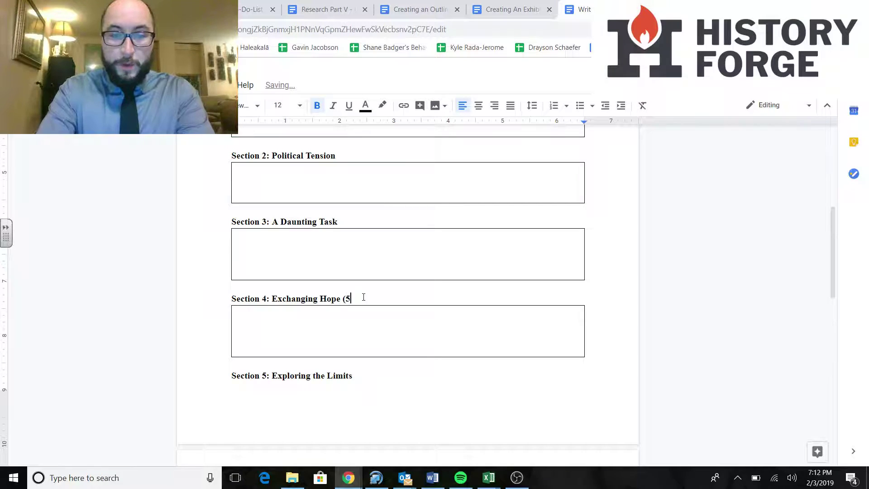
{"action": "type", "text": "52 words"}
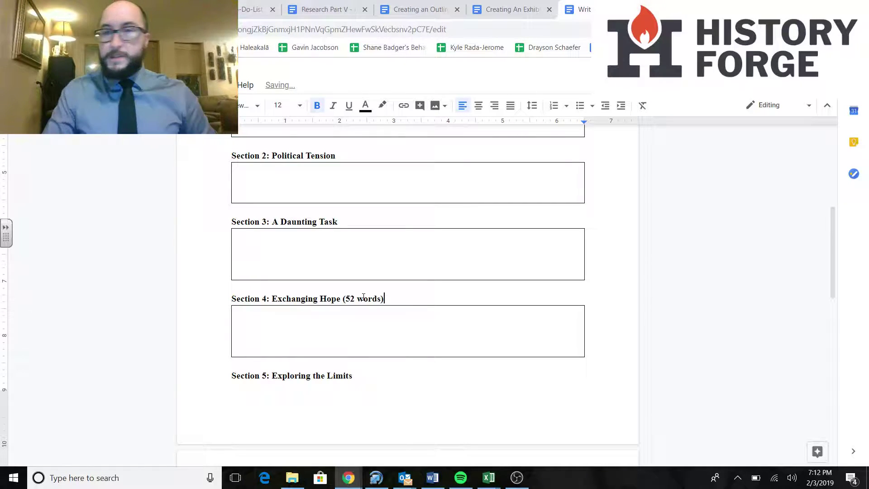
Review the Third Step of the exhibit creation checklist and the example paragraph on the exhibit's center panel.
{"action": "left_click", "coordinate": [498, 9]}
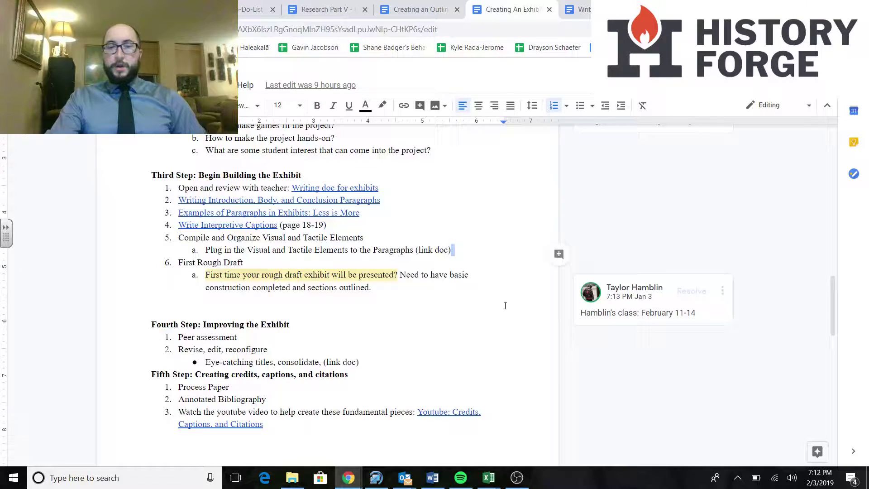
{"action": "left_click", "coordinate": [579, 9]}
{"action": "key", "text": "ctrl+Tab"}
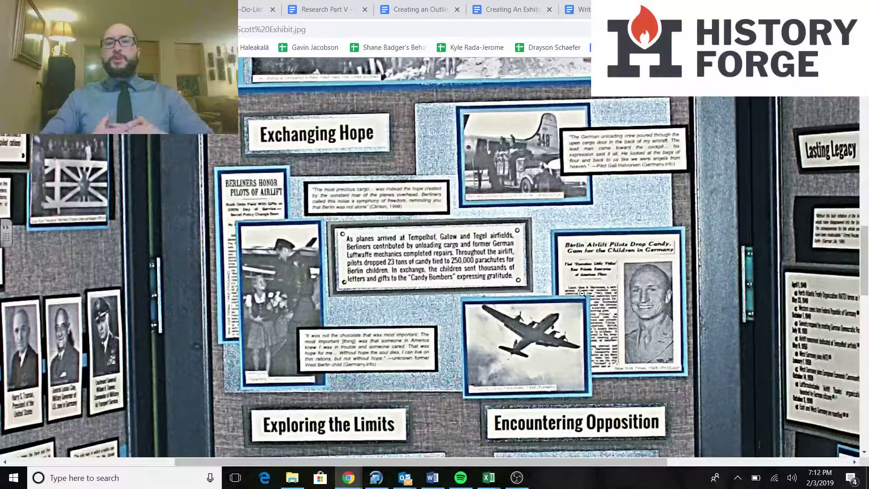
{"action": "left_click", "coordinate": [578, 10]}
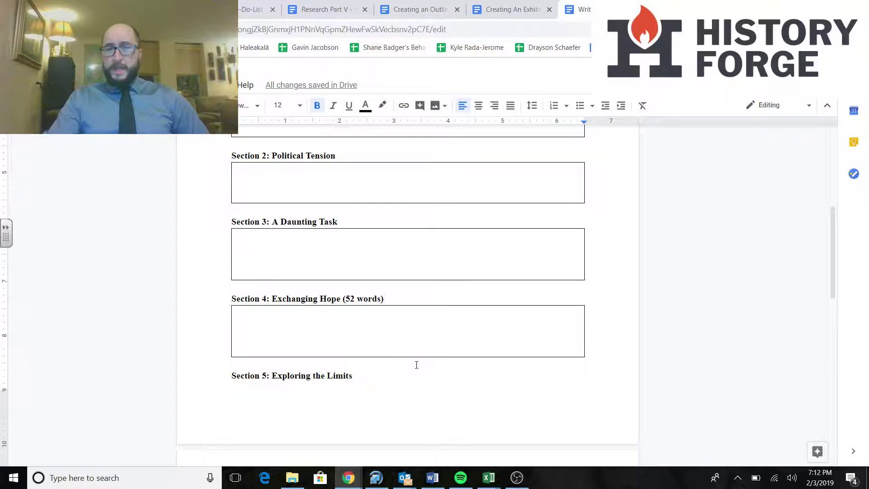
Check the word count of everything from the Thesis box through the Section 6 box.
{"action": "scroll", "coordinate": [416, 365], "scroll_direction": "up", "scroll_amount": 6}
{"action": "left_click", "coordinate": [277, 306]}
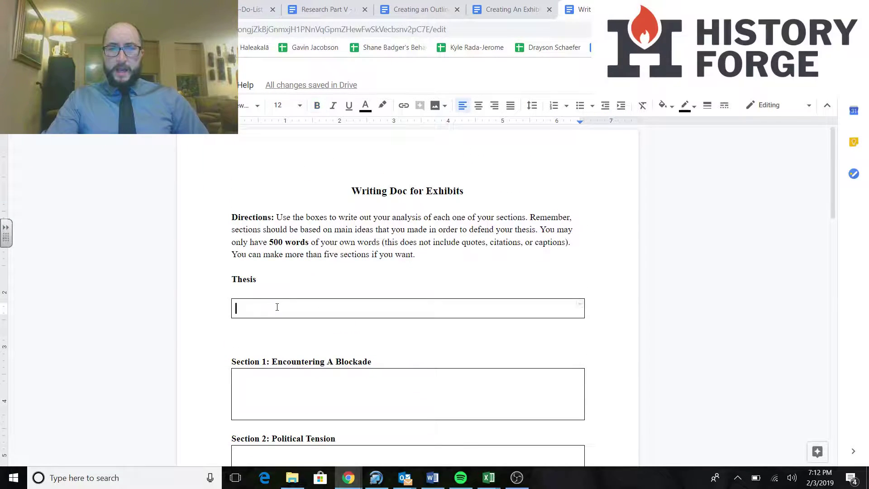
{"action": "scroll", "coordinate": [277, 307], "scroll_direction": "down", "scroll_amount": 15}
{"action": "left_click", "coordinate": [344, 342], "text": "shift"}
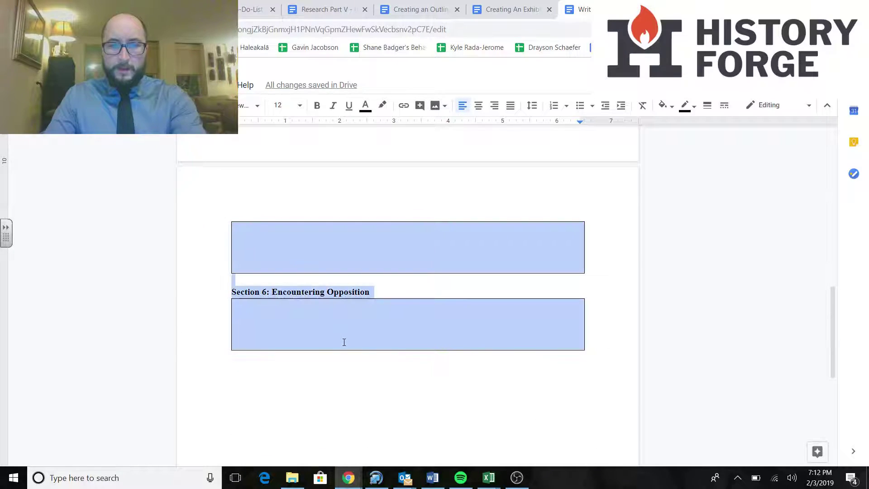
{"action": "key", "text": "alt+t"}
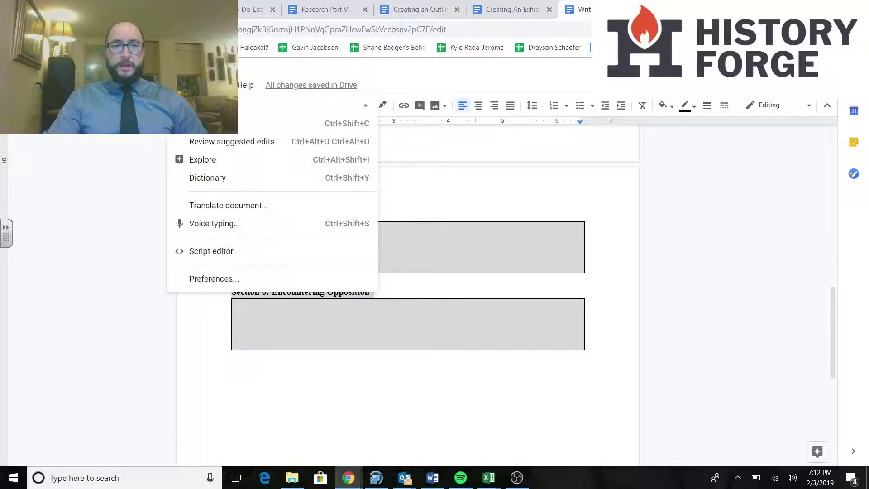
{"action": "key", "text": "Down"}
{"action": "key", "text": "Down"}
{"action": "key", "text": "Return"}
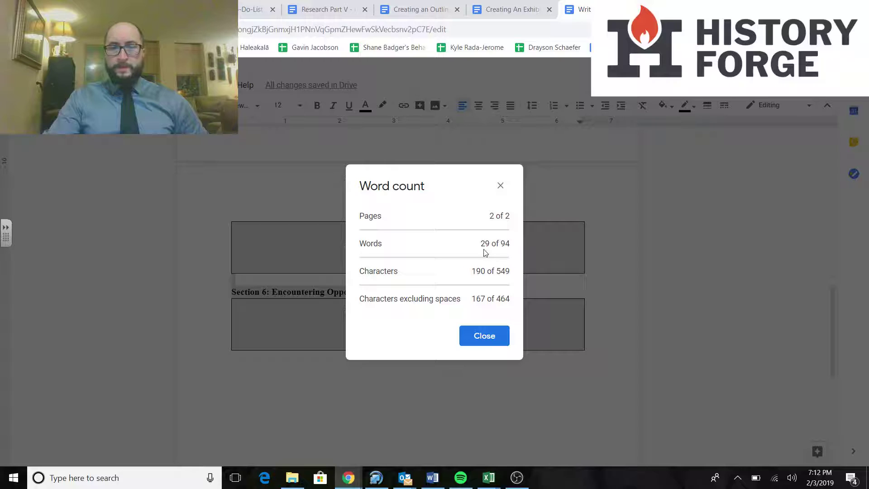
{"action": "left_click", "coordinate": [506, 335]}
Review the headings and writing boxes from the Thesis through Section 6.
{"action": "scroll", "coordinate": [494, 365], "scroll_direction": "up", "scroll_amount": 10}
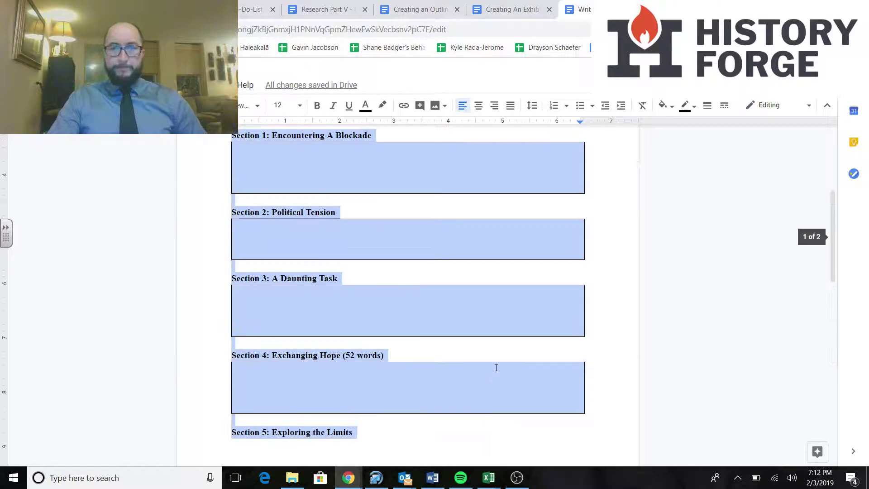
{"action": "scroll", "coordinate": [496, 367], "scroll_direction": "up", "scroll_amount": 1}
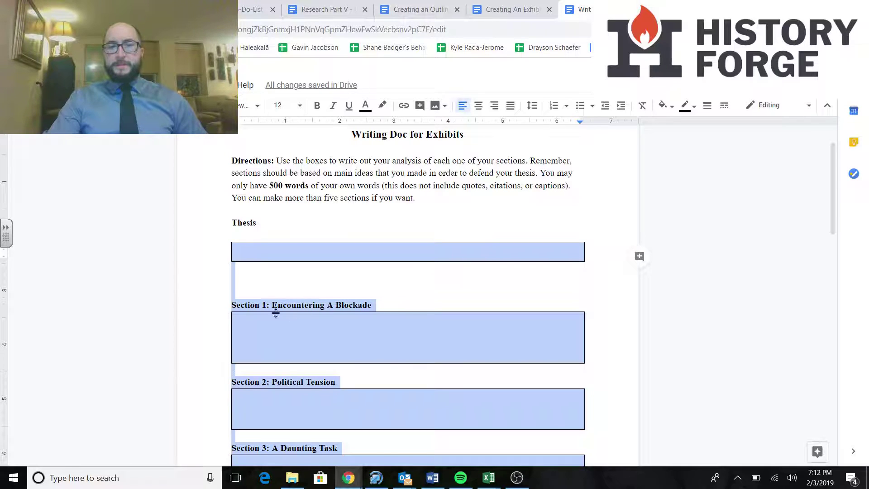
{"action": "scroll", "coordinate": [287, 275], "scroll_direction": "down", "scroll_amount": 1}
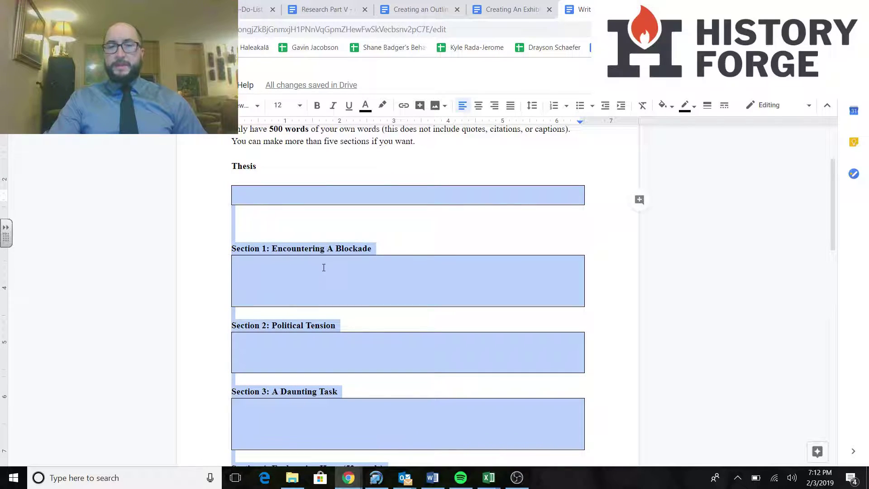
{"action": "left_click", "coordinate": [272, 249]}
{"action": "left_click_drag", "start_coordinate": [384, 249], "coordinate": [226, 251]}
{"action": "left_click", "coordinate": [344, 285]}
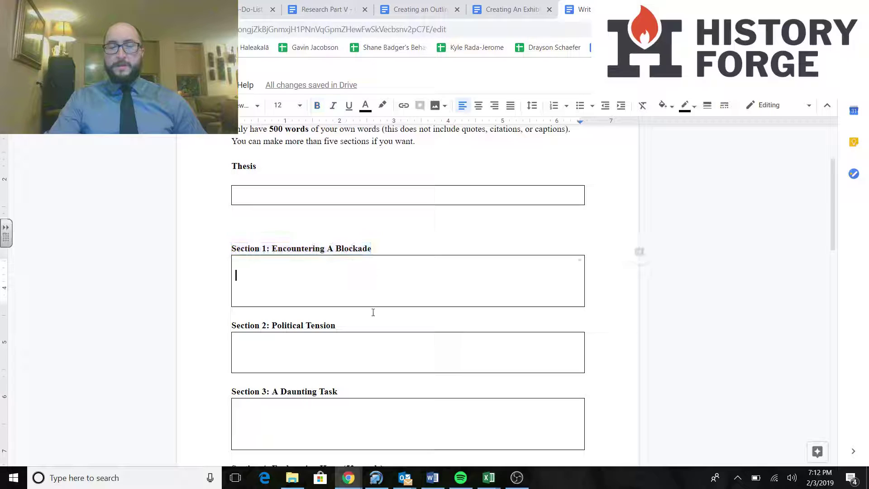
{"action": "scroll", "coordinate": [372, 312], "scroll_direction": "down", "scroll_amount": 9}
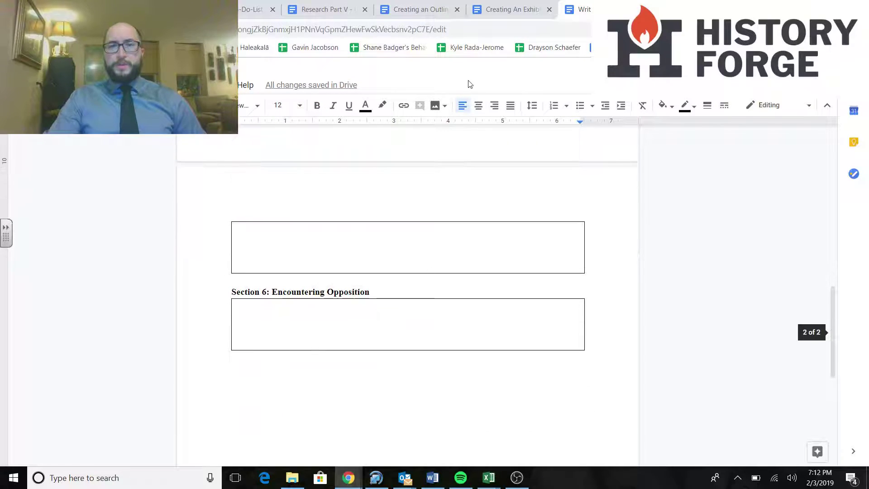
{"action": "scroll", "coordinate": [356, 225], "scroll_direction": "up", "scroll_amount": 3}
Fill the Section 4 box with a sentence calling the teacher the greatest ever and "What will we do when we graduate and do not get to see him every day!".
{"action": "left_click", "coordinate": [405, 231]}
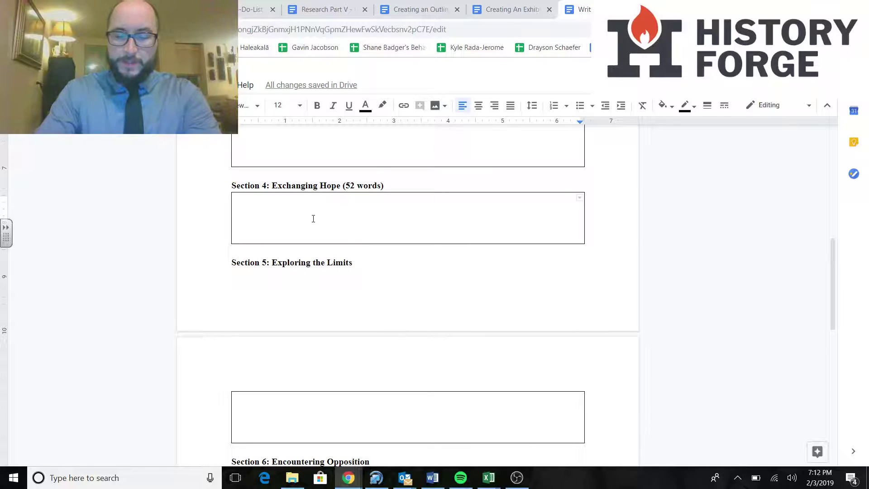
{"action": "type", "text": "Mr. Ha"}
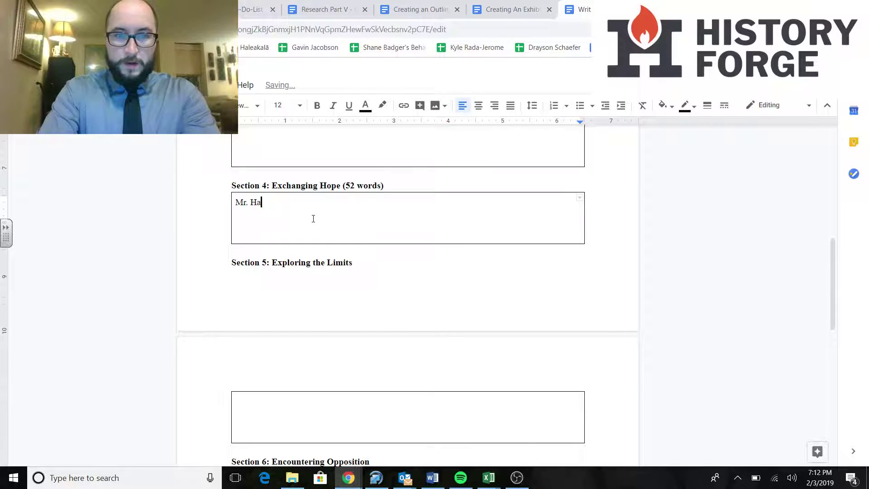
{"action": "type", "text": "mblin is the great"}
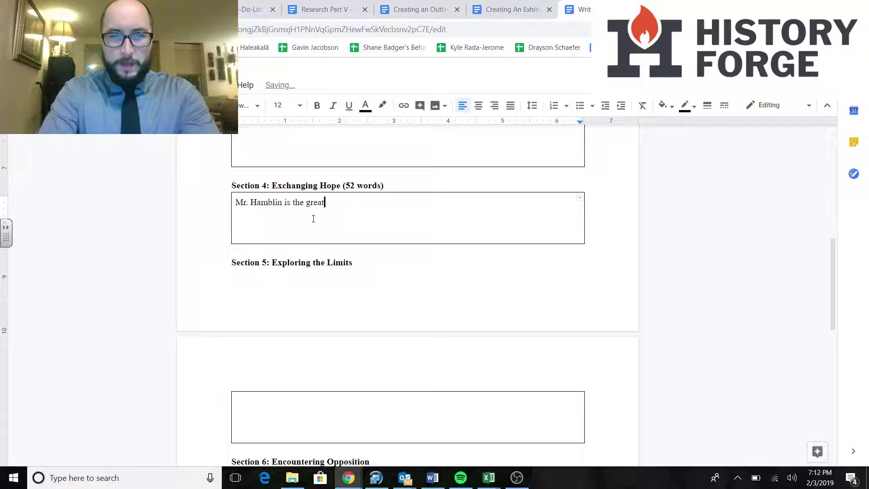
{"action": "type", "text": "est teacher ever"}
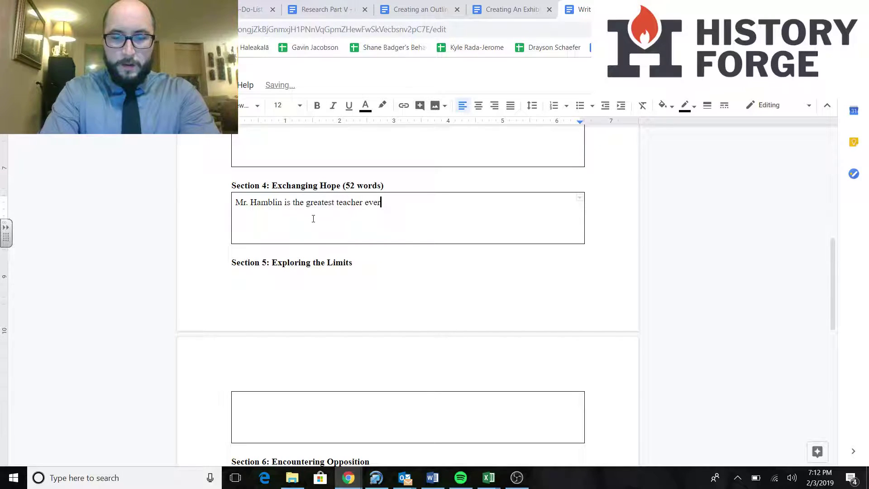
{"action": "type", "text": ". What will we d"}
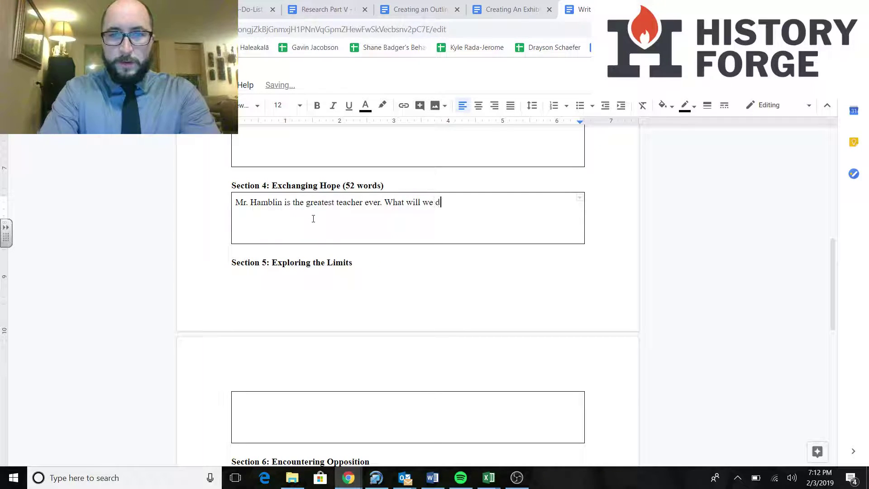
{"action": "type", "text": "o when we graduate"}
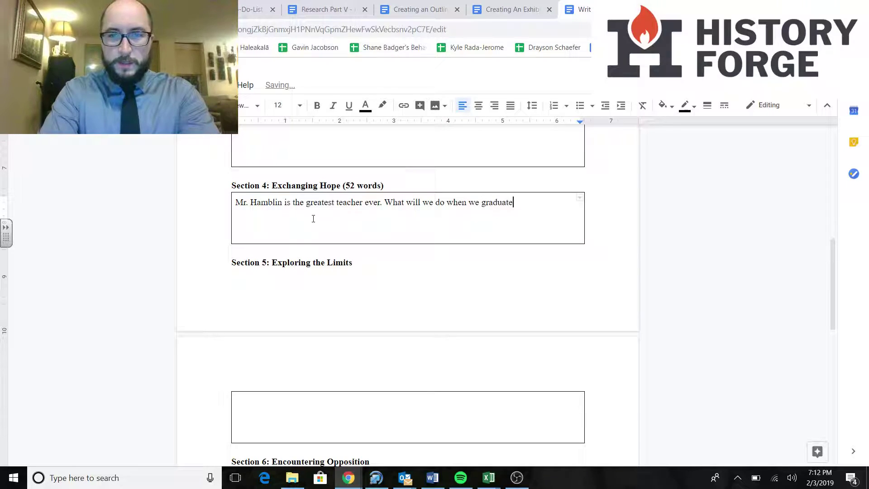
{"action": "type", "text": " and do not get t"}
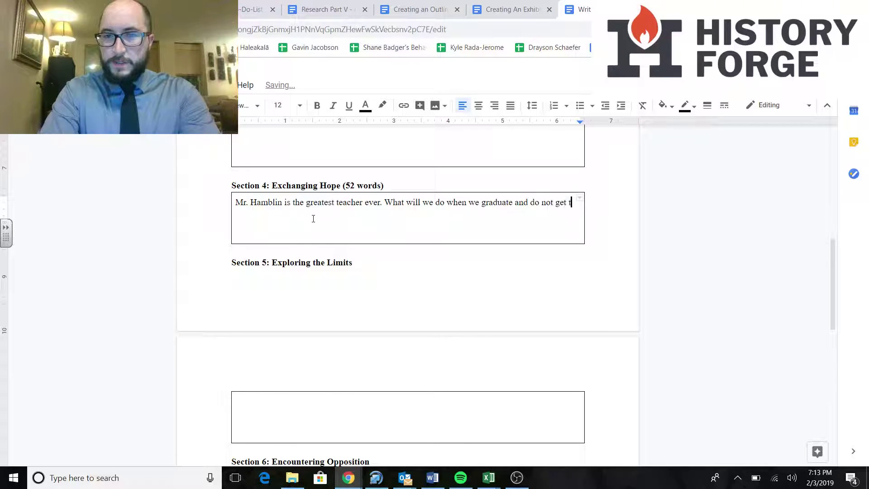
{"action": "type", "text": "o see him every day!"}
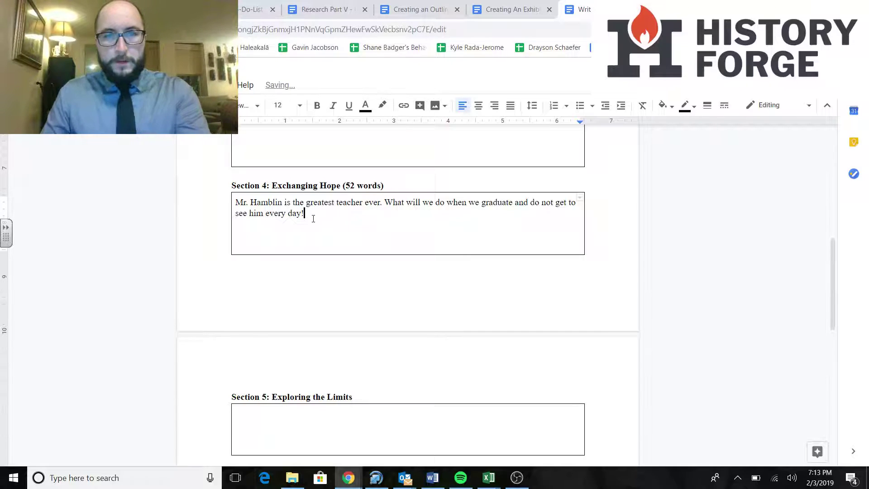
Copy the full sample paragraph from the Section 4 box into the Section 3 box.
{"action": "scroll", "coordinate": [313, 218], "scroll_direction": "up", "scroll_amount": 1}
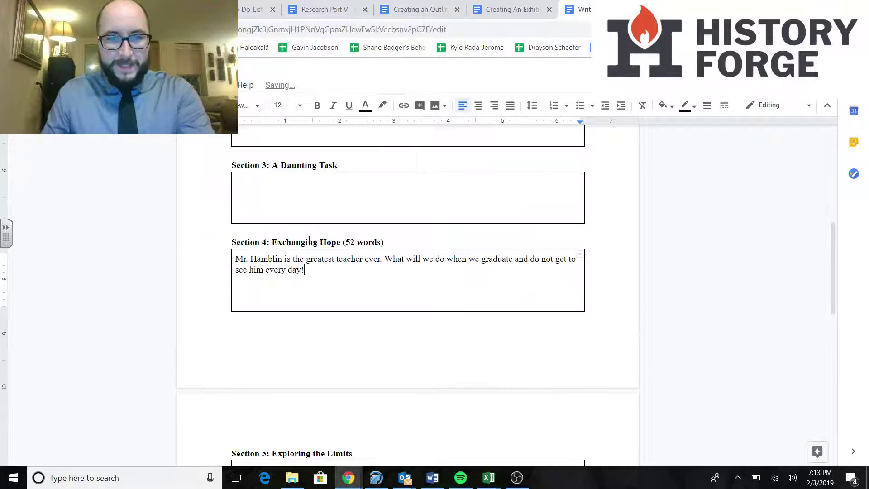
{"action": "left_click_drag", "start_coordinate": [304, 269], "coordinate": [236, 260]}
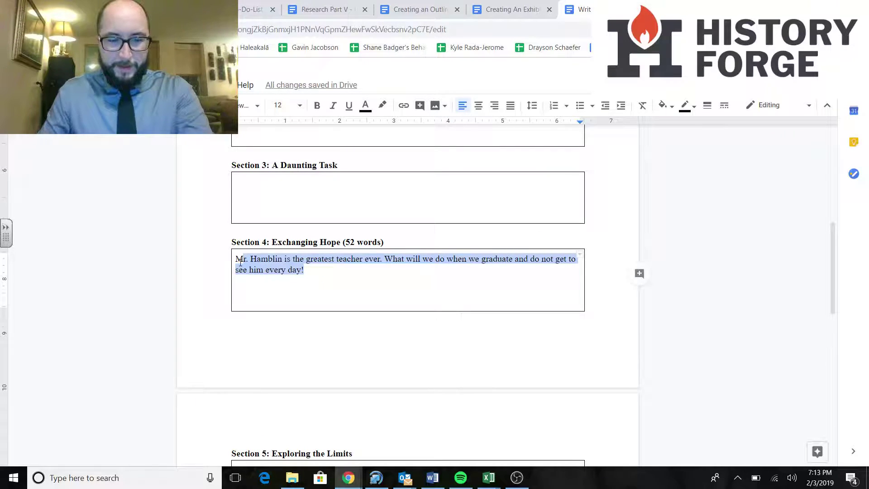
{"action": "key", "text": "ctrl+c"}
{"action": "left_click", "coordinate": [241, 189]}
{"action": "key", "text": "ctrl+v"}
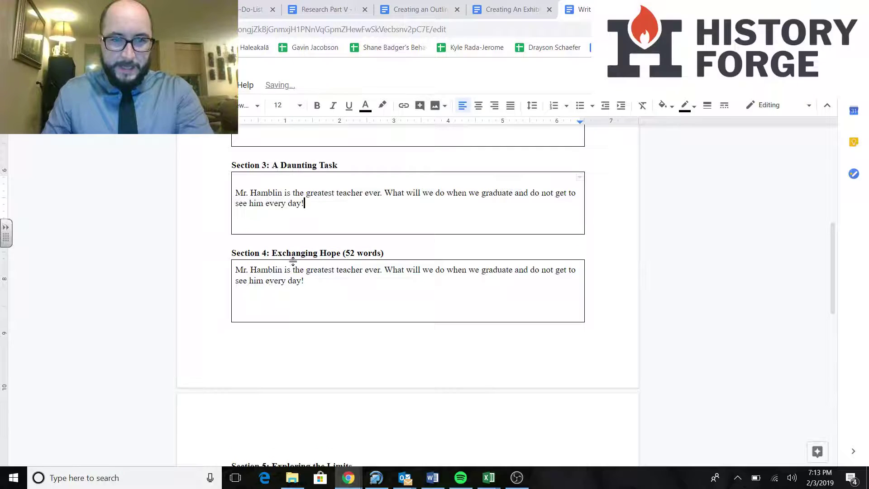
Delete the sample paragraph from the Section 4 box and check the word count of the paragraph in the Section 3 box.
{"action": "left_click_drag", "start_coordinate": [309, 281], "coordinate": [240, 270]}
{"action": "key", "text": "BackSpace"}
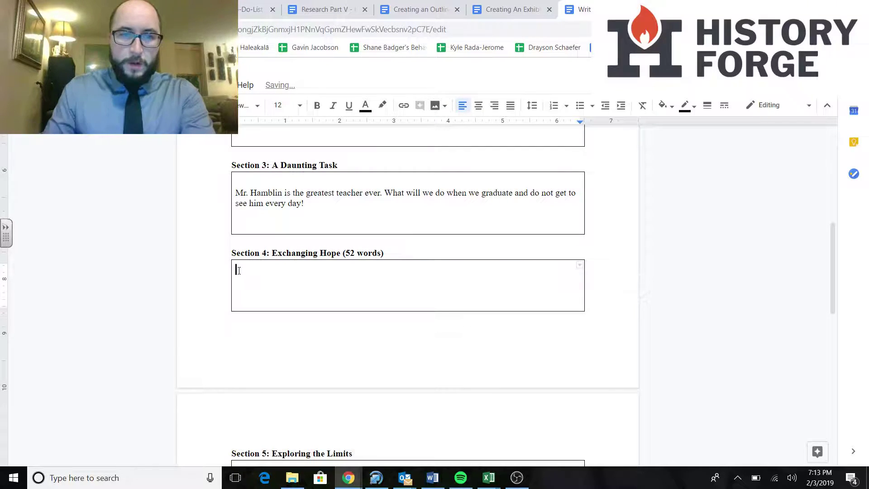
{"action": "left_click_drag", "start_coordinate": [315, 207], "coordinate": [239, 196]}
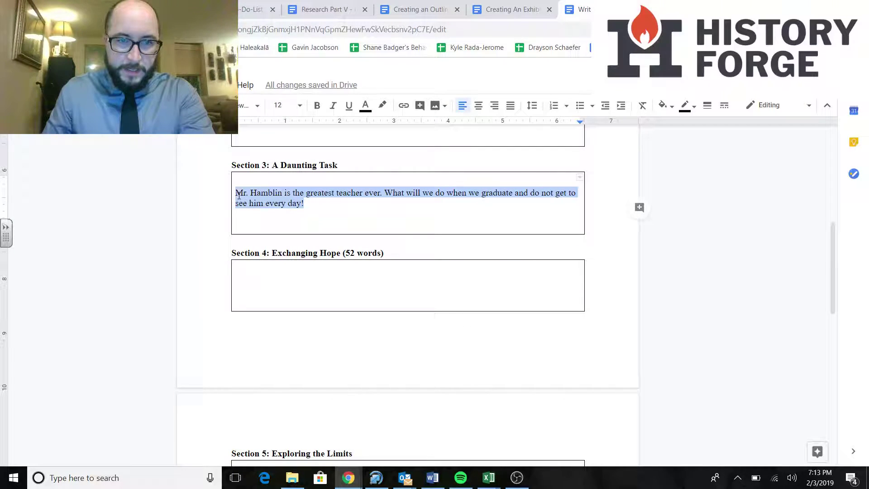
{"action": "left_click", "coordinate": [187, 85]}
{"action": "left_click", "coordinate": [289, 122]}
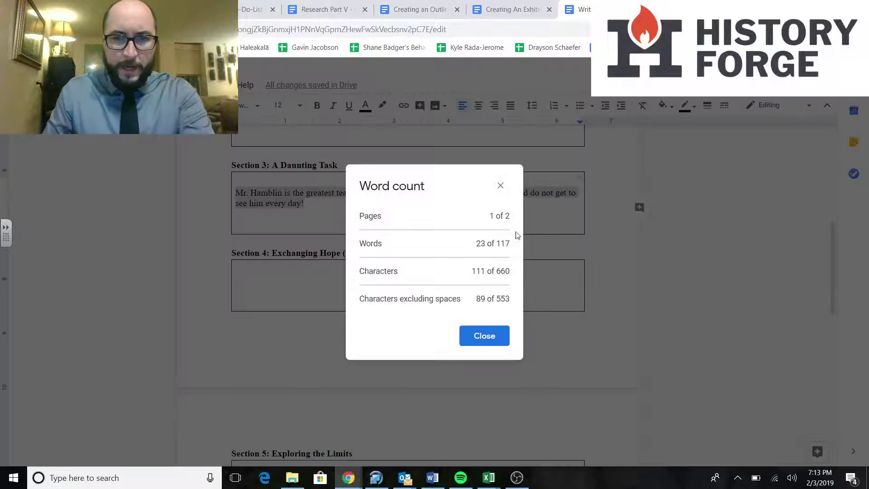
{"action": "left_click", "coordinate": [486, 335]}
Add "(23 words)" to the end of the "Section 3: A Daunting Task" heading.
{"action": "left_click", "coordinate": [350, 164]}
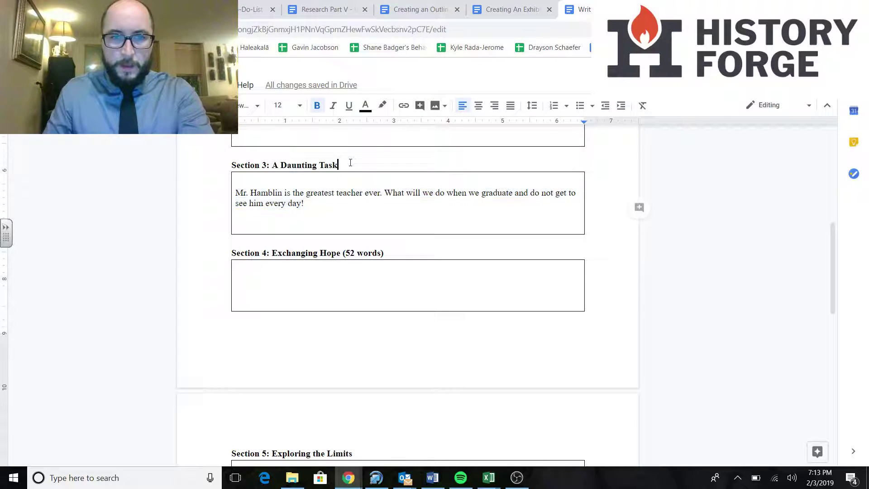
{"action": "type", "text": "(23 wor"}
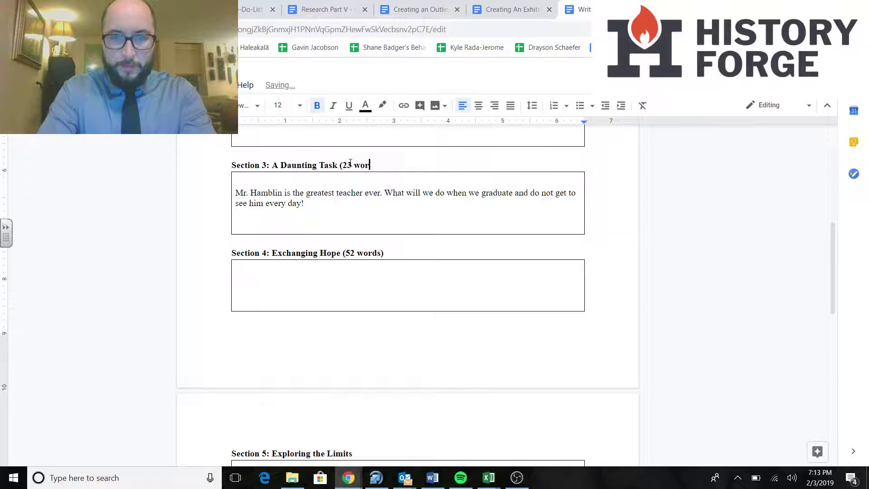
{"action": "type", "text": "ds)"}
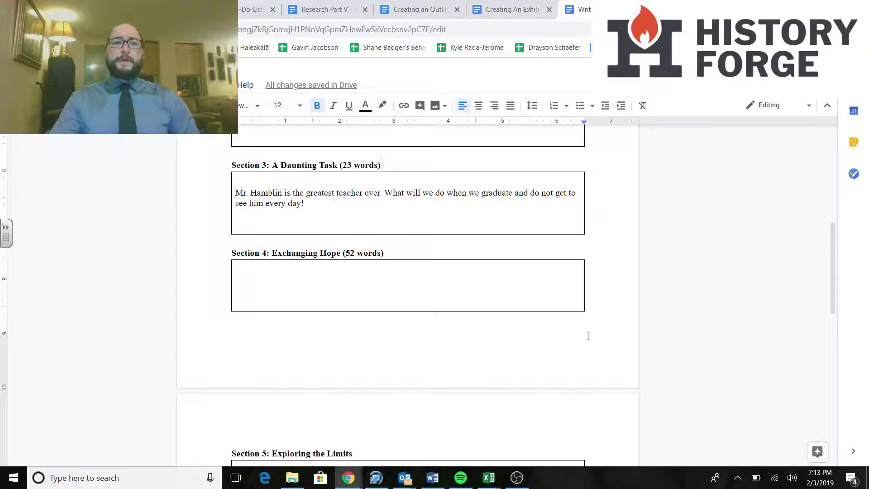
Examine the section titles and text panels across the left and center boards of the sample exhibit photo.
{"action": "key", "text": "ctrl+Tab"}
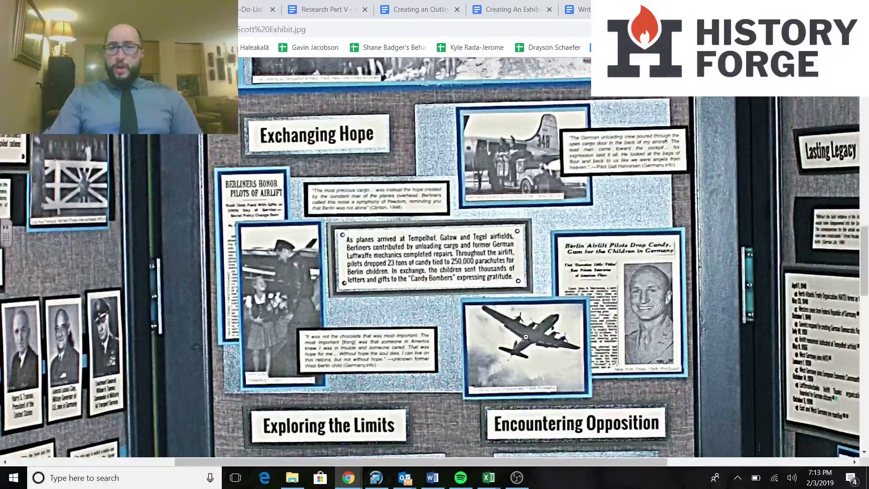
{"action": "left_click", "coordinate": [521, 319]}
{"action": "left_click", "coordinate": [520, 320]}
{"action": "left_click", "coordinate": [550, 232]}
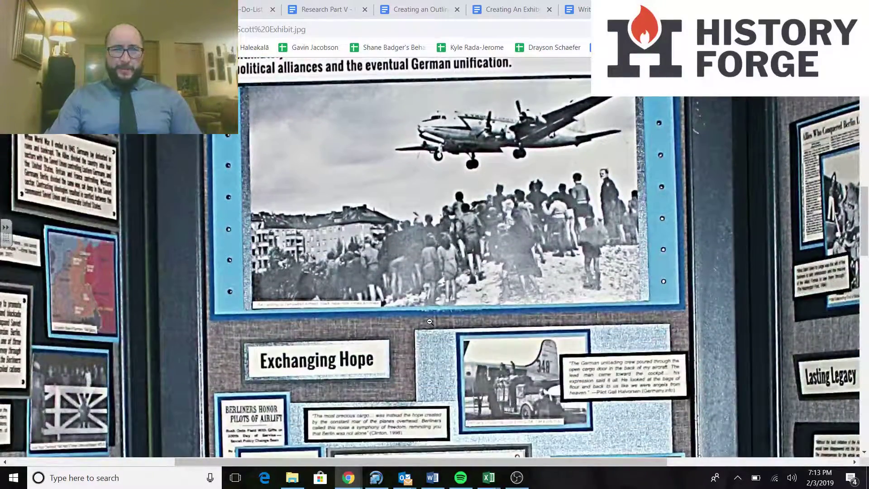
{"action": "left_click_drag", "start_coordinate": [405, 461], "coordinate": [316, 466]}
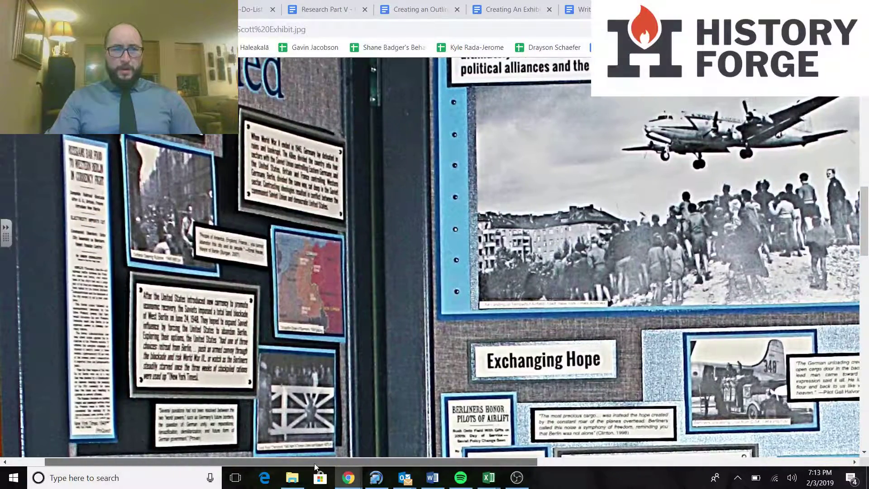
{"action": "scroll", "coordinate": [219, 210], "scroll_direction": "up", "scroll_amount": 5}
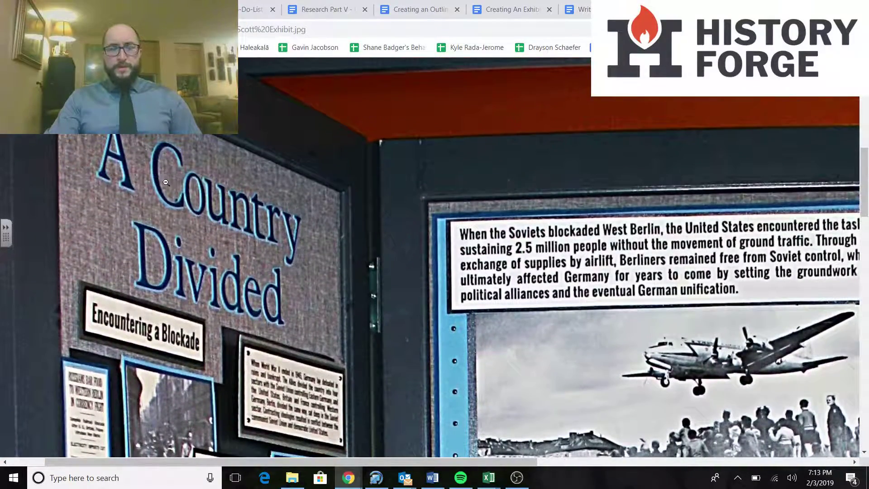
{"action": "scroll", "coordinate": [264, 286], "scroll_direction": "down", "scroll_amount": 10}
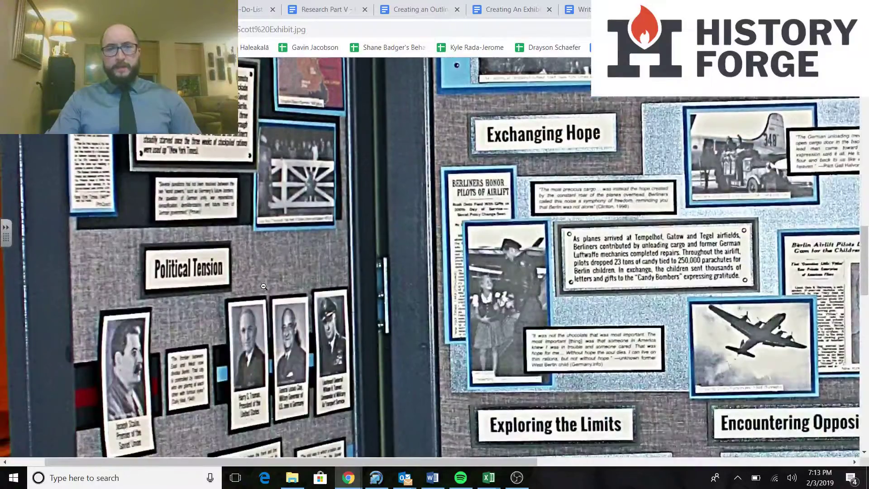
{"action": "scroll", "coordinate": [263, 286], "scroll_direction": "down", "scroll_amount": 6}
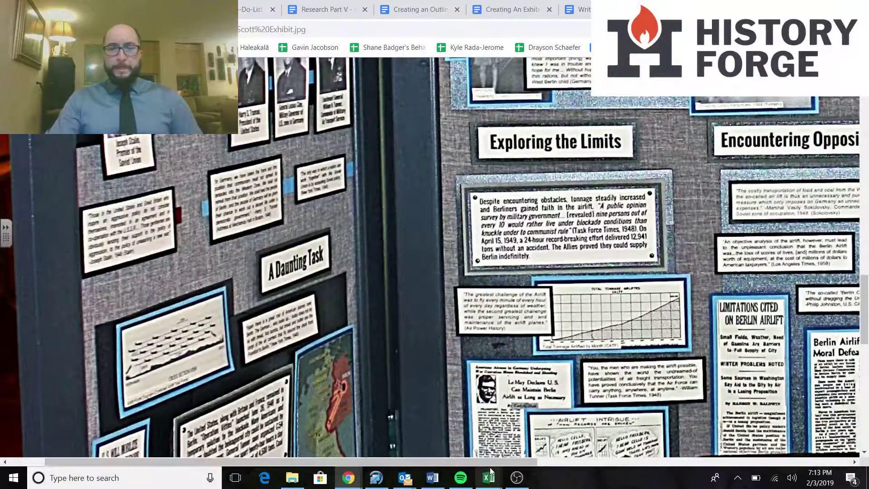
{"action": "left_click_drag", "start_coordinate": [490, 462], "coordinate": [589, 462]}
{"action": "scroll", "coordinate": [434, 258], "scroll_direction": "up", "scroll_amount": 4}
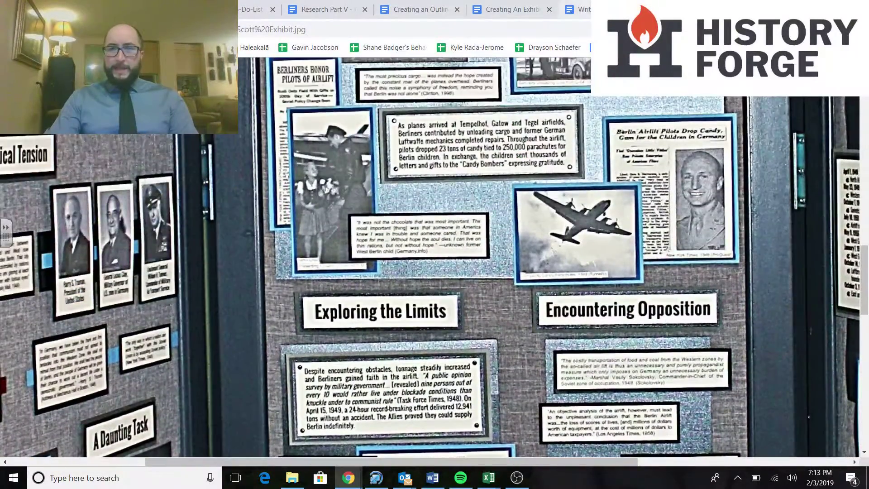
Return to the Writing Doc and review the sections from Section 3 up to the directions with the 500-word limit.
{"action": "key", "text": "ctrl+shift+Tab"}
{"action": "scroll", "coordinate": [404, 209], "scroll_direction": "up", "scroll_amount": 4}
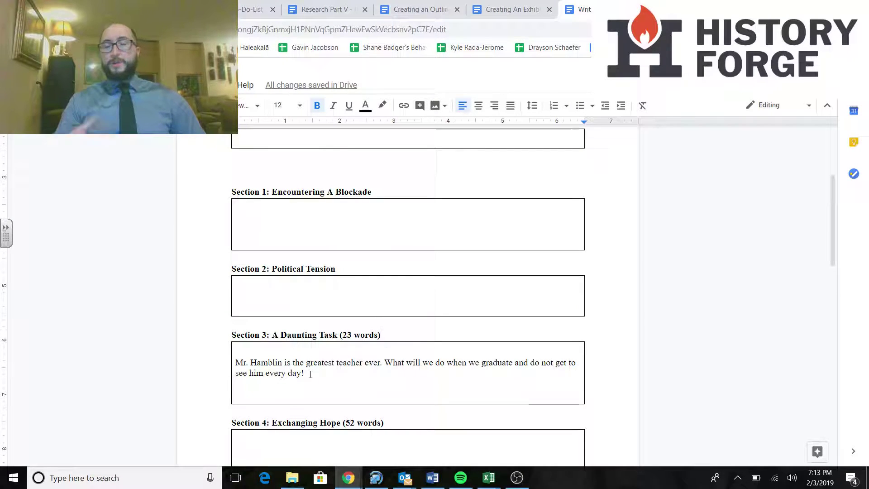
{"action": "scroll", "coordinate": [326, 353], "scroll_direction": "up", "scroll_amount": 3}
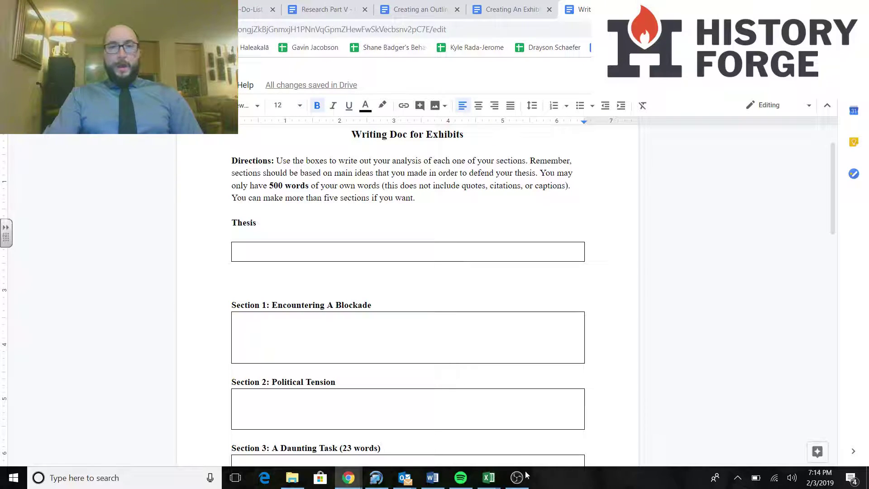
{"action": "mouse_move", "coordinate": [526, 476]}
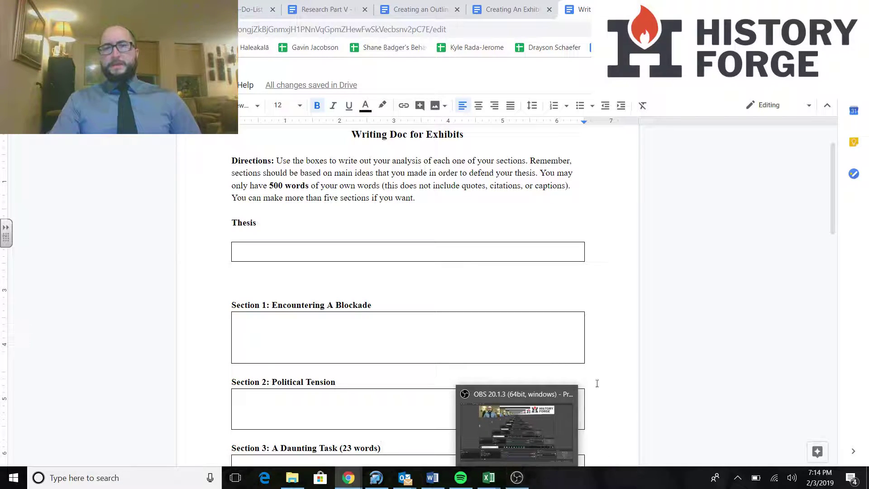
{"action": "left_click", "coordinate": [514, 200]}
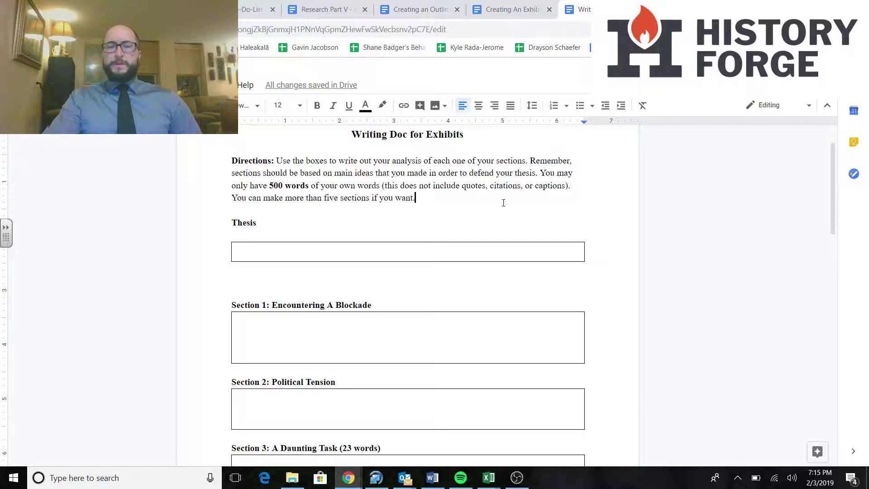
{"action": "left_click", "coordinate": [515, 478]}
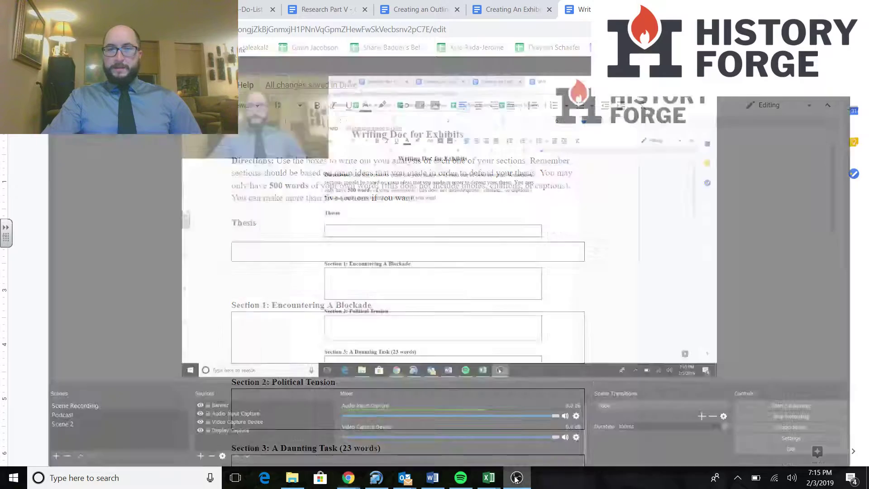